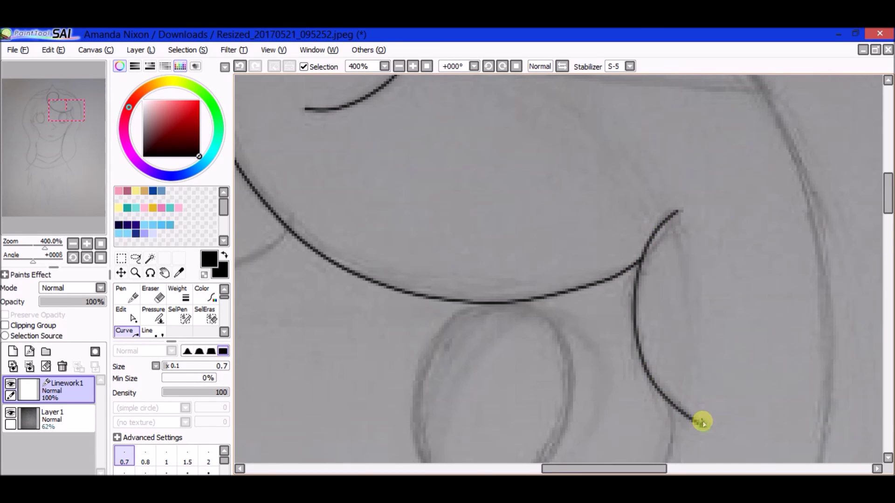
- Trace the right edge of the face and the pointed bangs above the left eye with the Curve tool
scroll(672, 198, "down", 5)
scroll(881, 236, "up", 3)
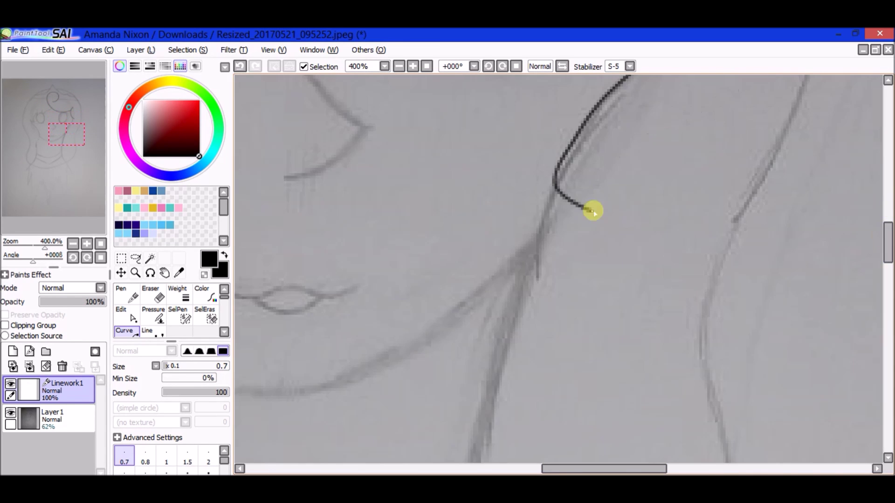
scroll(603, 235, "left", 3)
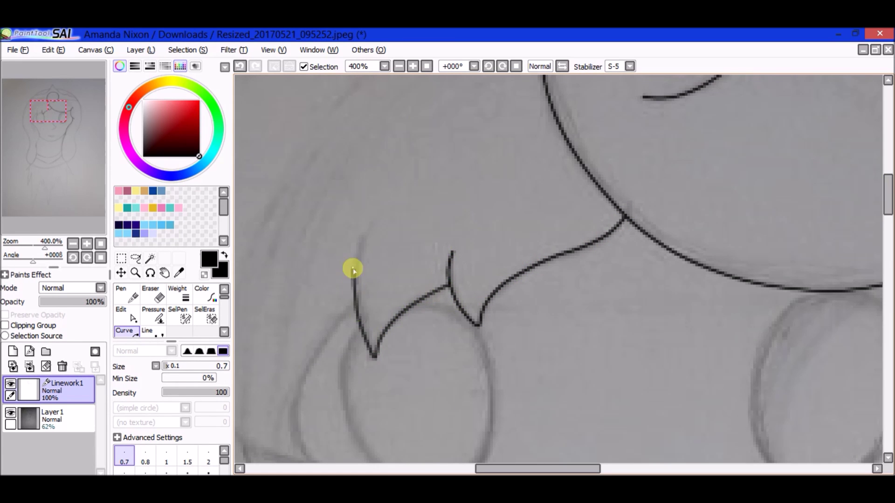
- Trace the outermost bang beside the left eye and the hair edge along the left cheek past the jaw
scroll(353, 269, "left", 5)
scroll(353, 269, "down", 4)
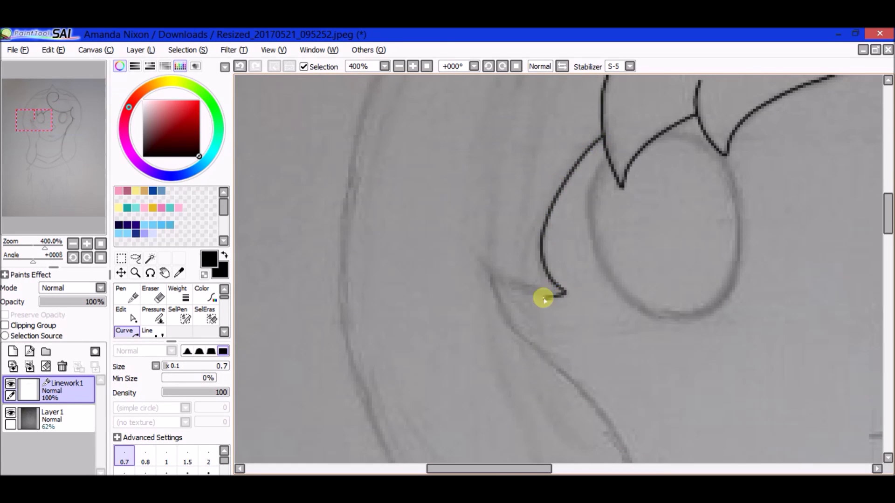
scroll(492, 275, "down", 3)
left_click(638, 361)
scroll(887, 230, "down", 5)
scroll(586, 371, "right", 6)
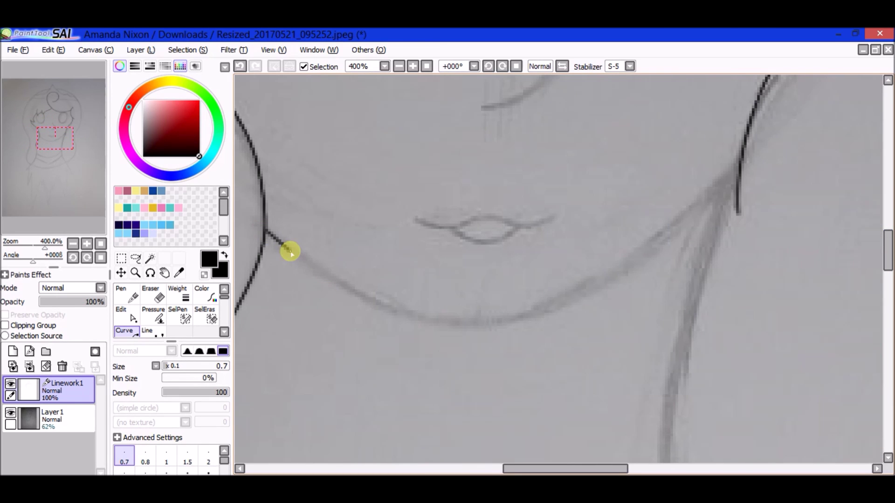
- Trace the jawline curve across the chin and the inner edge of the right hair lock along the neck
scroll(885, 255, "down", 4)
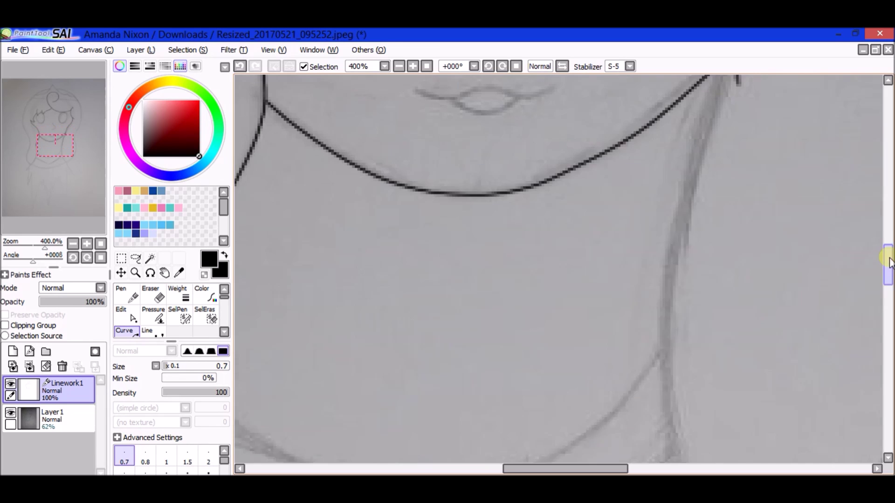
scroll(885, 255, "up", 2)
key("ctrl+z")
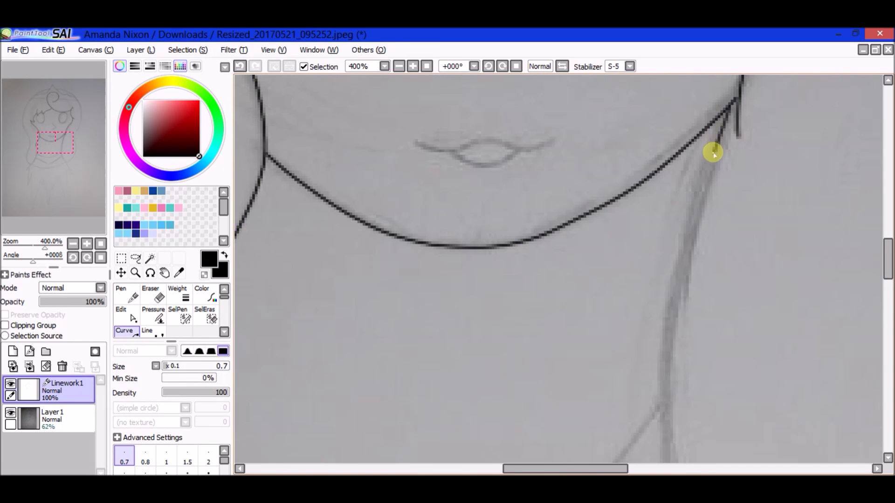
key("ctrl+z")
scroll(875, 269, "up", 2)
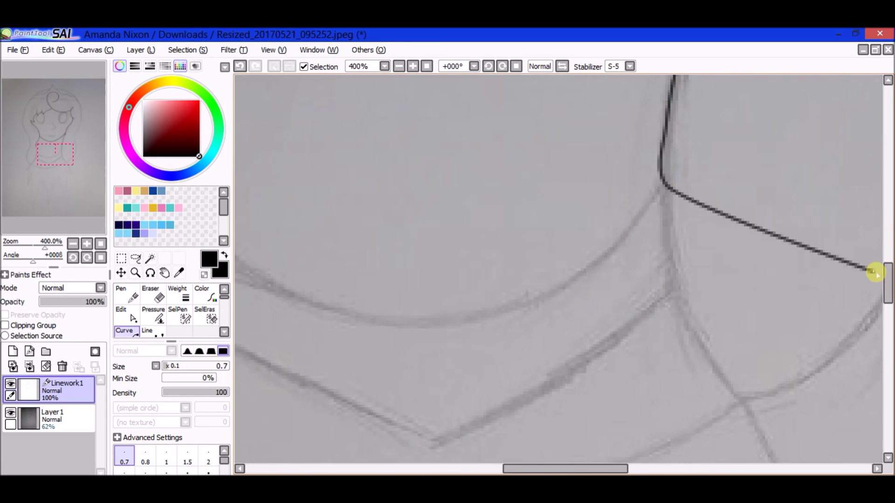
- Trace the inner edge of the left hair lock to the shoulder and start the collar's lower curve from there
scroll(555, 450, "left", 6)
scroll(555, 183, "down", 3)
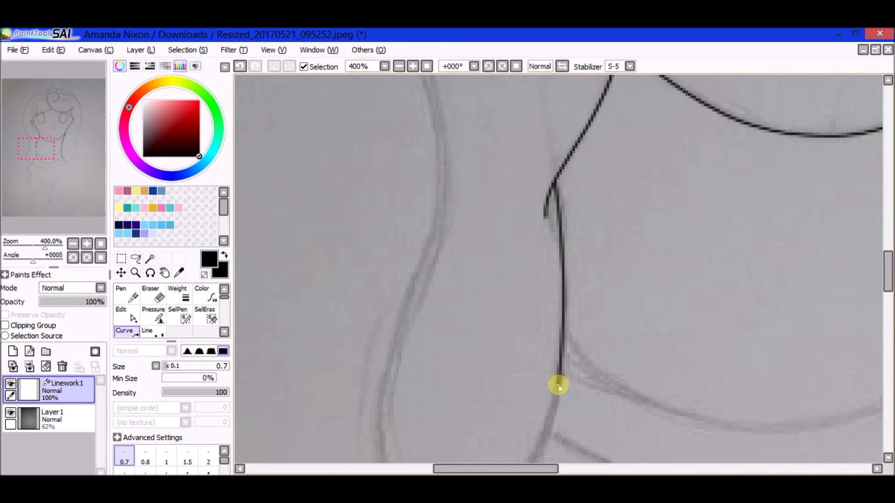
scroll(559, 386, "down", 3)
left_click(467, 301)
left_click(619, 359)
scroll(513, 419, "right", 5)
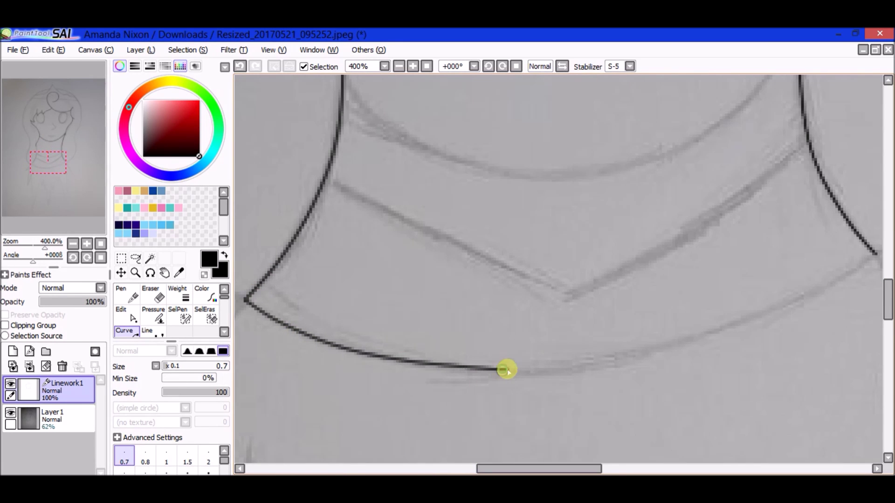
- Complete the collar's lower curve to the right shoulder and trace the pointed right sleeve and long right side of the dress
scroll(563, 469, "right", 5)
scroll(659, 305, "down", 3)
left_click(735, 363)
left_click(584, 221)
scroll(588, 189, "down", 3)
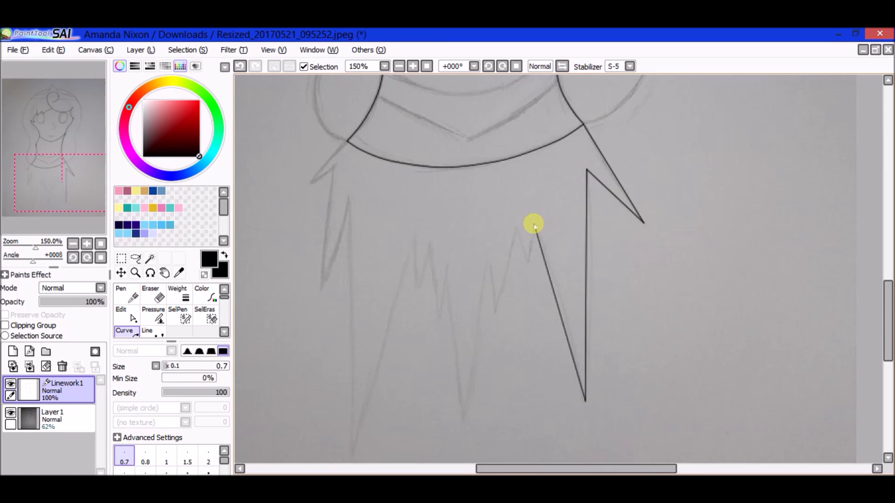
- Trace the jagged dress hem as zigzag lines from right to left, continuing up to the pointed left sleeve
left_click(488, 263)
left_click(464, 416)
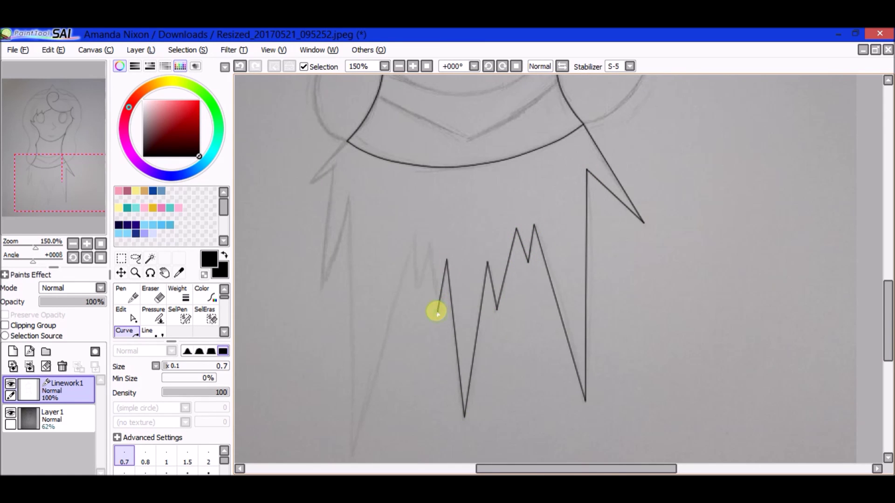
left_click(352, 452)
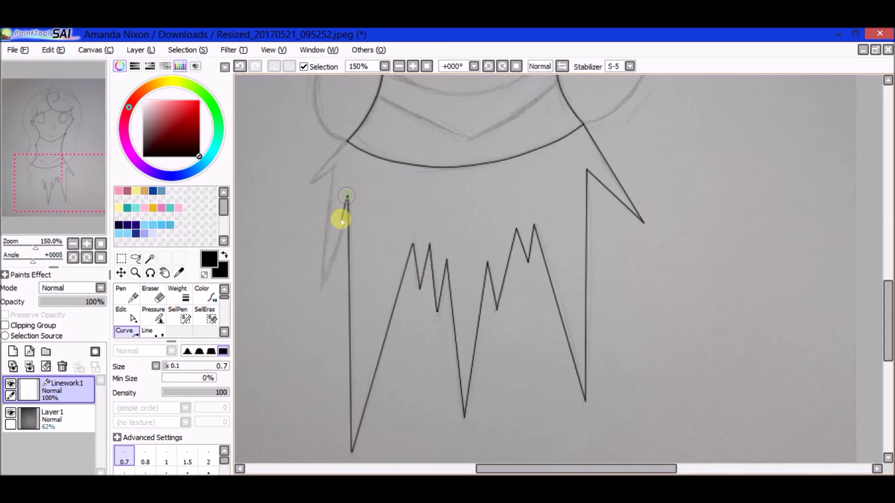
- Trace the curved neckline between the hair locks and the V-shaped collar line beneath it
scroll(562, 127, "up", 3)
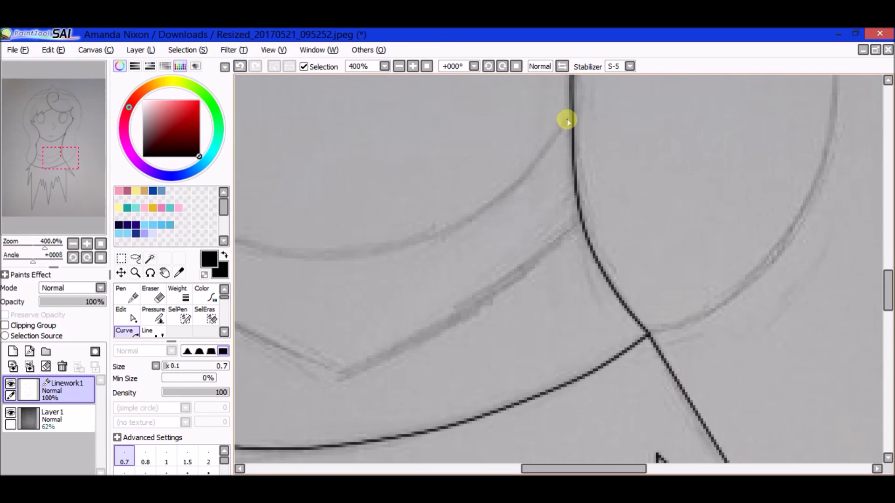
left_click(514, 184)
scroll(519, 246, "left", 5)
left_click(519, 247)
double_click(369, 170)
left_click(833, 227)
left_click(594, 376)
double_click(347, 266)
- Trace the outer hair outline on the right side from the shoulder up to the tiara's peak
scroll(723, 396, "down", 3)
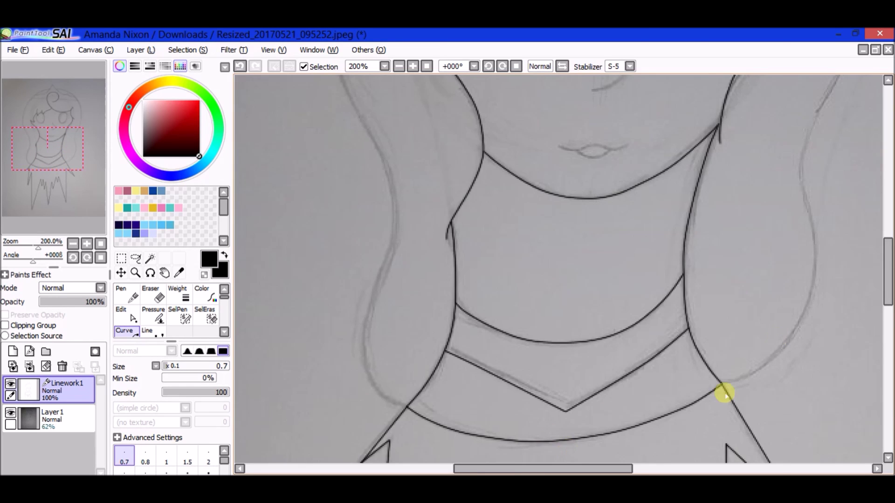
scroll(727, 387, "up", 4)
left_click(685, 382)
scroll(792, 326, "down", 2)
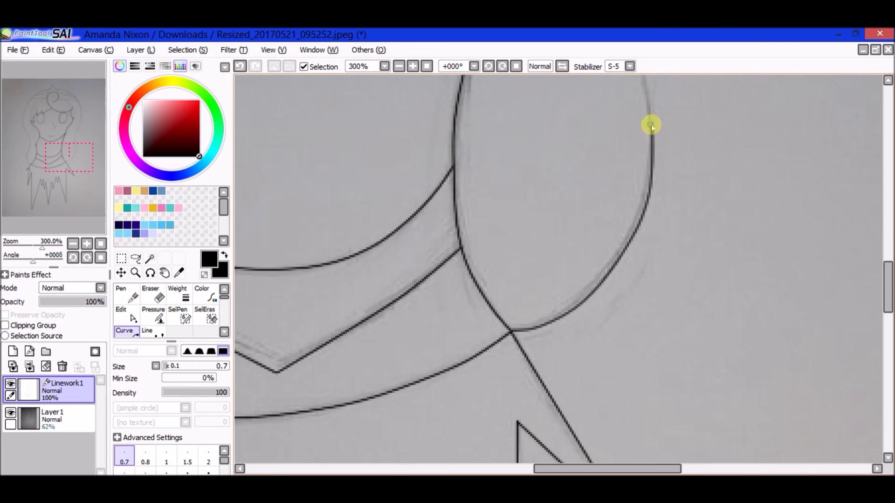
left_click_drag(654, 130, 647, 280)
left_click_drag(651, 129, 651, 287)
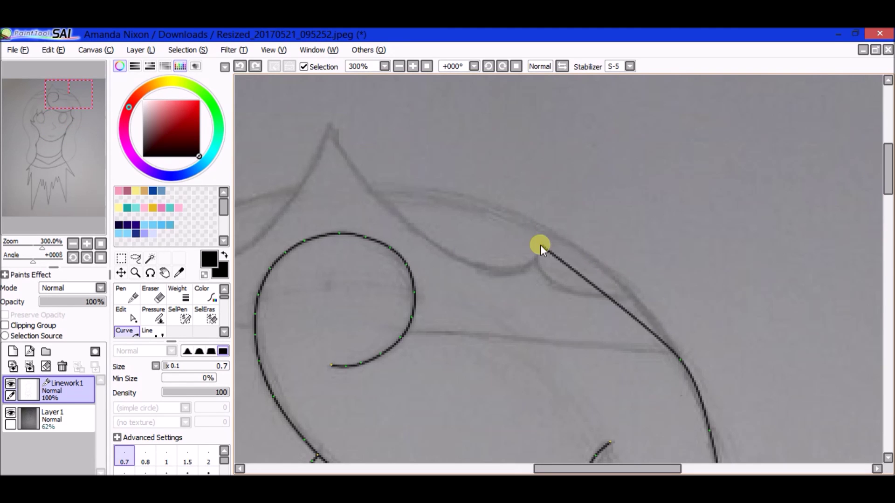
left_click(608, 270)
- Trace the outer hair outline on the left side from the tiara's peak down to the left shoulder
left_click_drag(371, 184, 682, 187)
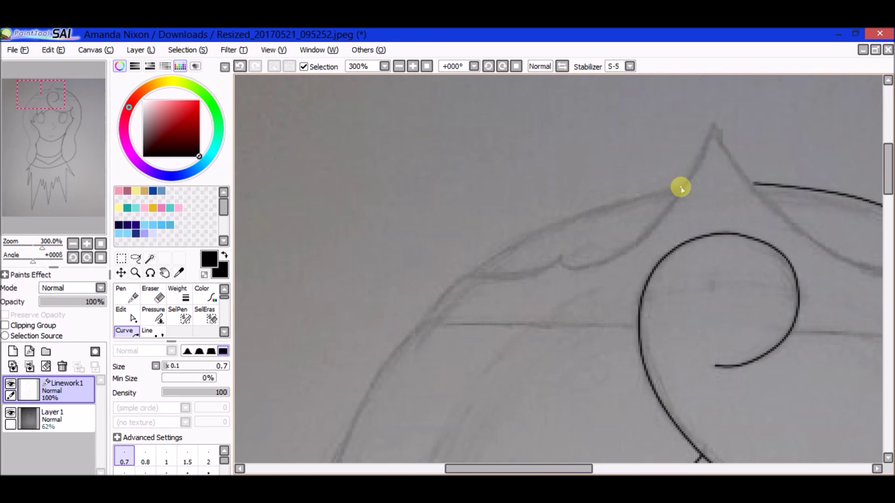
left_click_drag(336, 450, 318, 202)
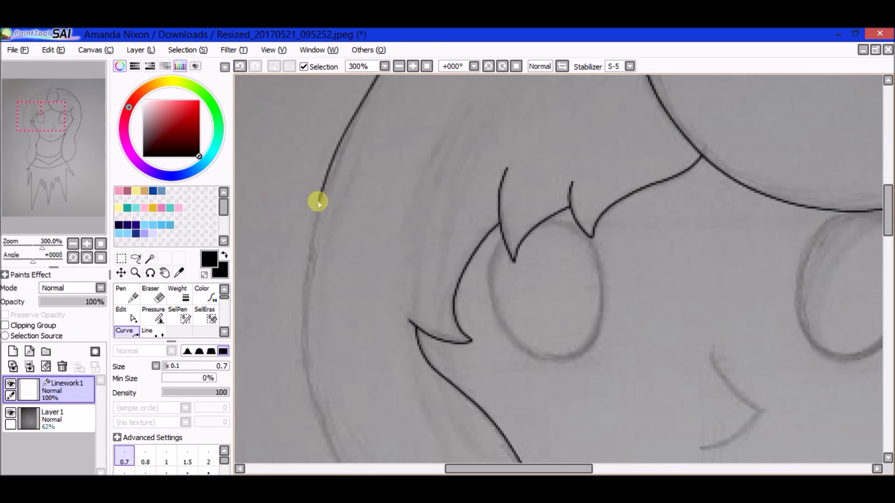
scroll(333, 303, "down", 1)
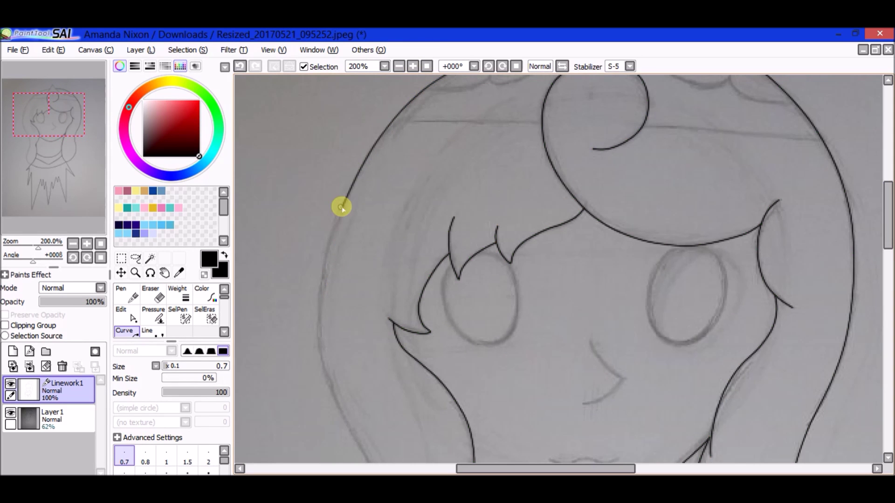
scroll(340, 184, "down", 5)
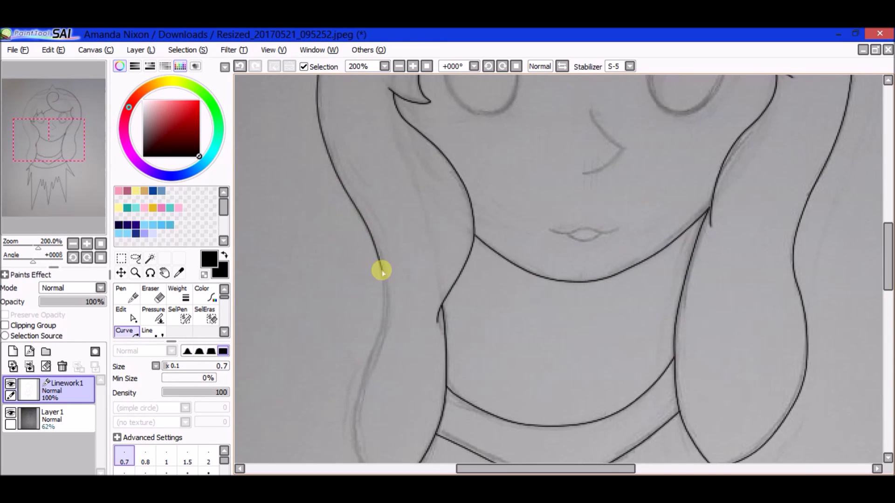
scroll(350, 234, "down", 4)
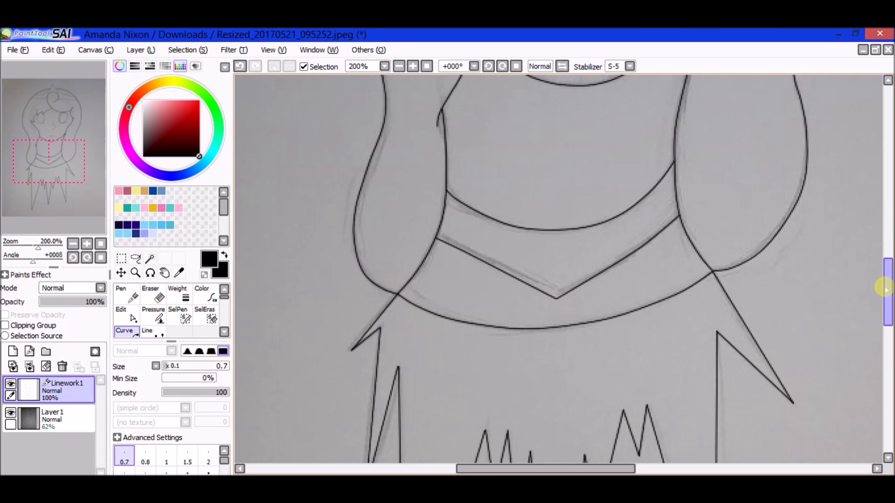
- Trace the tiara's scalloped upper edge with its central peak and the straight lower band across the hair
left_click_drag(888, 288, 888, 121)
scroll(798, 213, "up", 3)
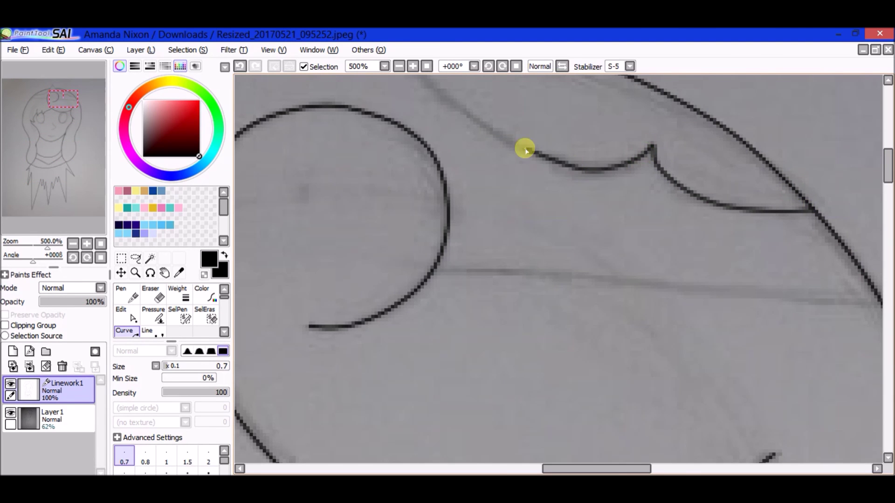
scroll(525, 150, "down", 4)
scroll(577, 221, "up", 4)
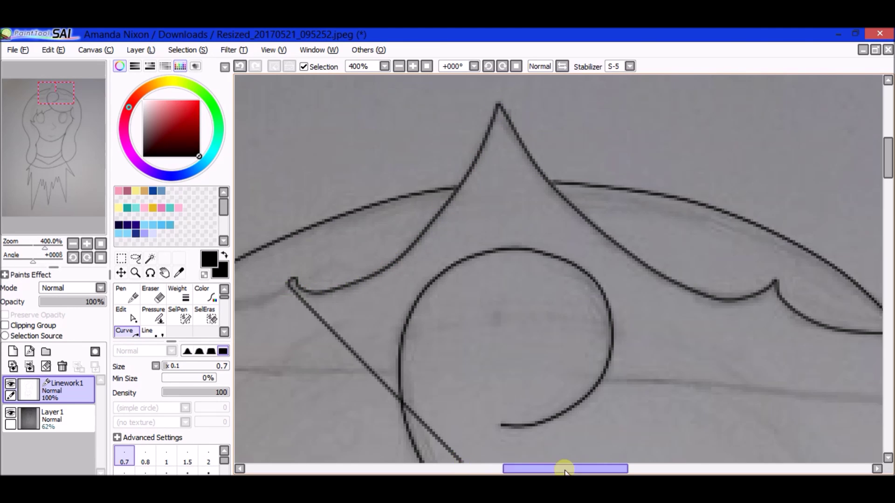
left_click_drag(565, 468, 512, 469)
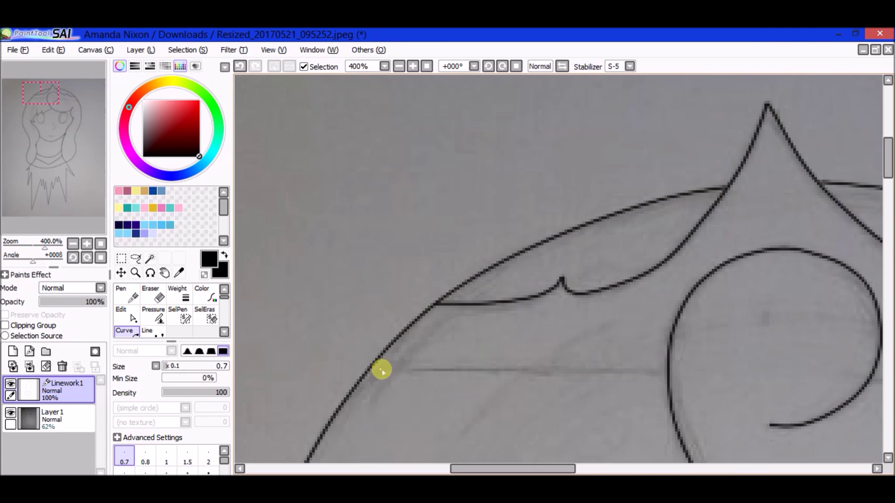
left_click_drag(845, 346, 440, 376)
- Trace the oval outlines of the left and right eyes over the sketch
scroll(447, 181, "up", 3)
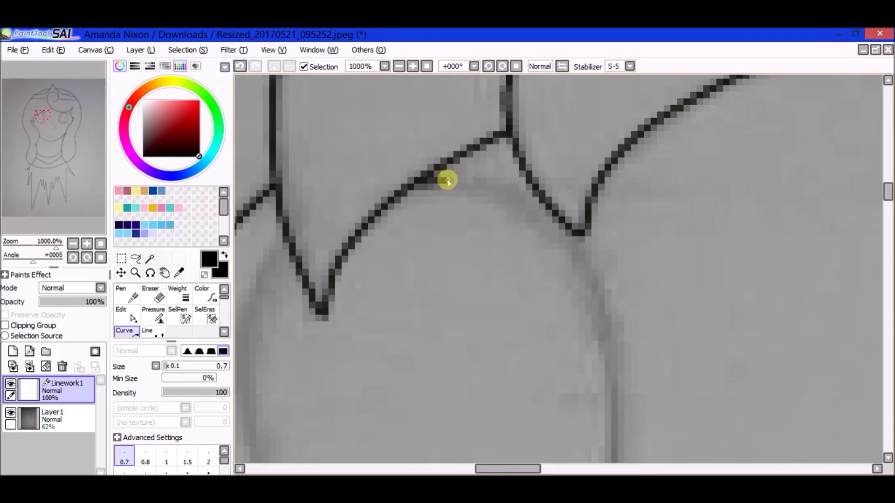
key("Escape")
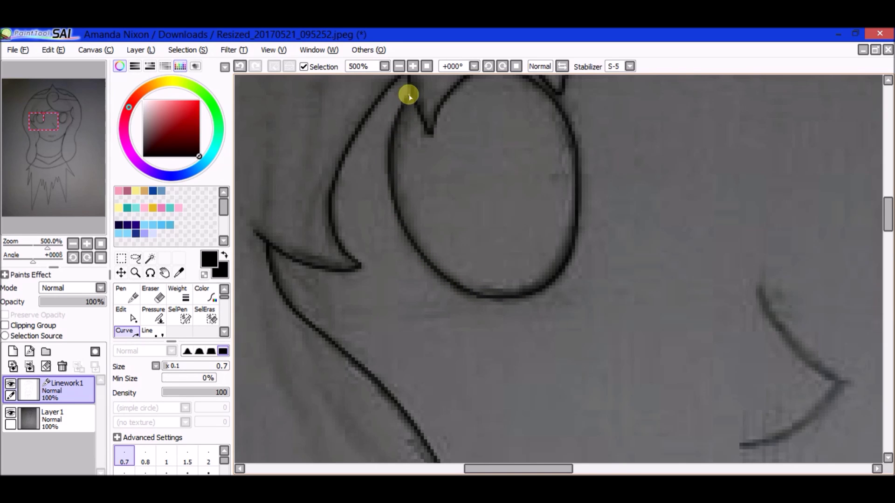
scroll(426, 160, "down", 1)
left_click_drag(514, 468, 559, 468)
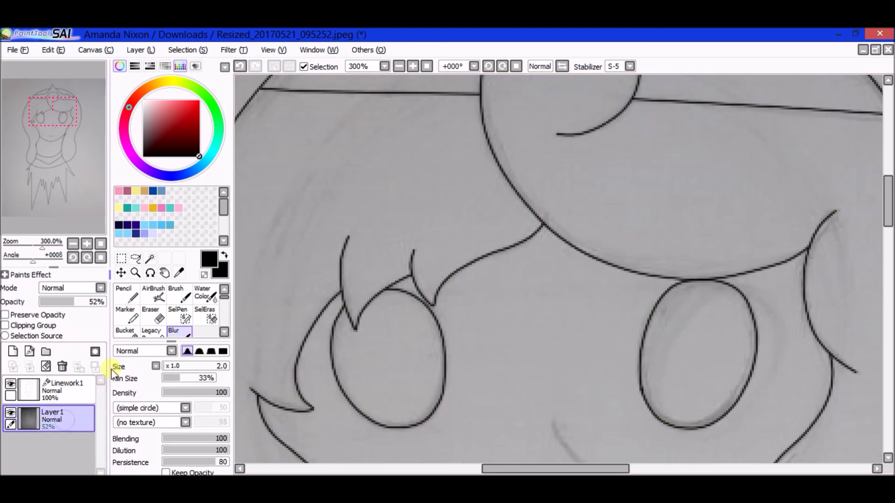
- Trace the nose and mouth on the Linework1 layer
left_click(65, 389)
scroll(554, 243, "down", 5)
left_click(553, 232)
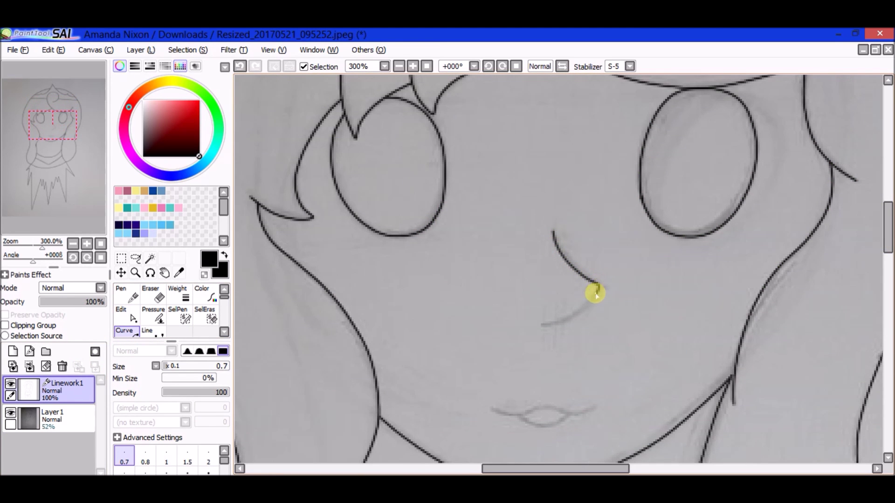
scroll(492, 254, "down", 4)
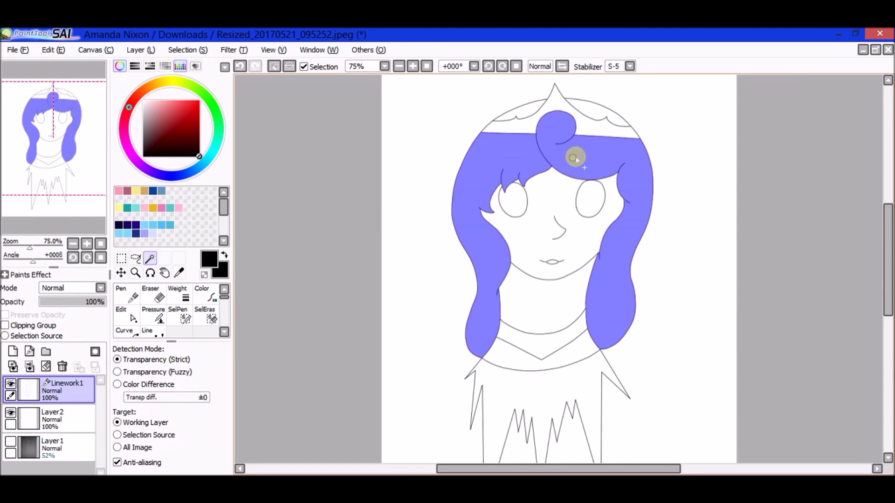
- Add the hair areas above the tiara and the small unselected corners to the hair selection with the Magic Wand
scroll(575, 158, "up", 4)
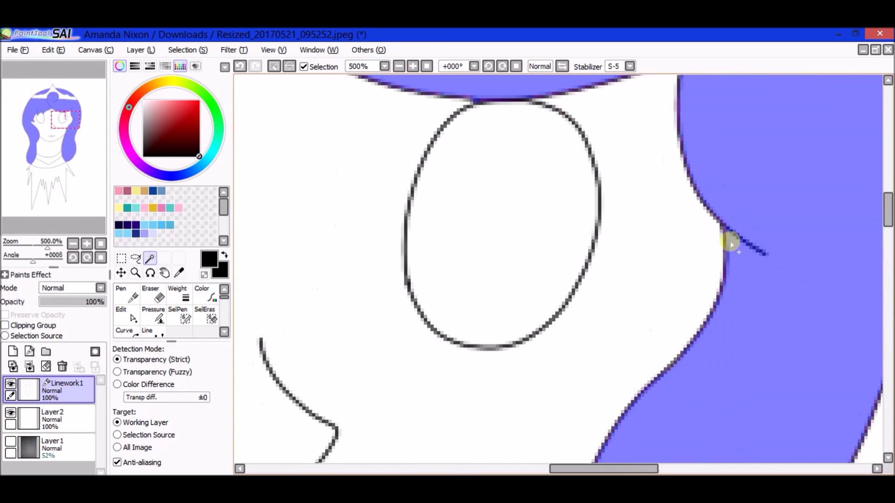
scroll(513, 349, "down", 1)
scroll(509, 140, "up", 5)
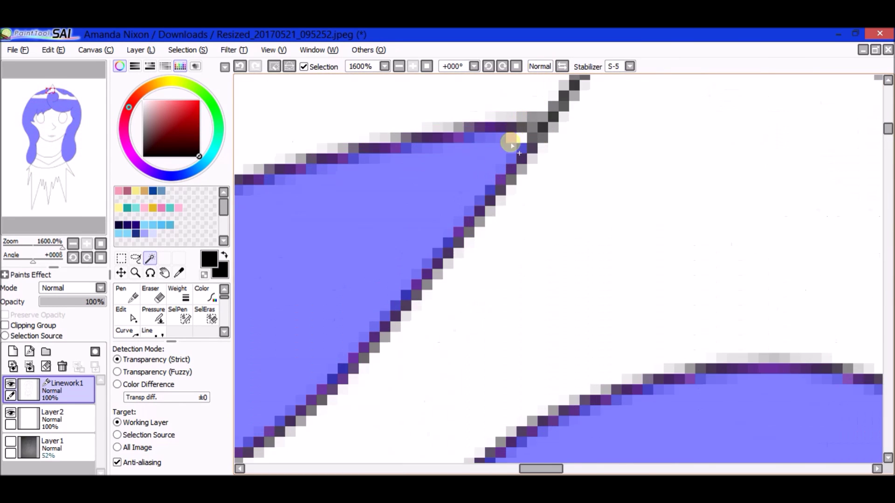
scroll(530, 136, "down", 8)
- Pick a muted yellow and fill the selected hair with it on Layer2
left_click(168, 82)
left_click(177, 106)
left_click(69, 421)
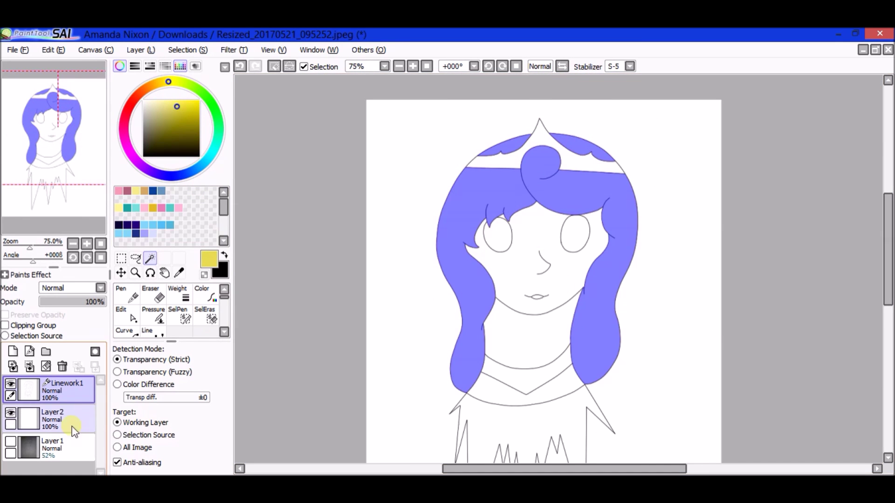
left_click(526, 146)
- Airbrush bright yellow highlight spots on the front curl and along both hair locks
left_click(184, 103)
left_click(153, 294)
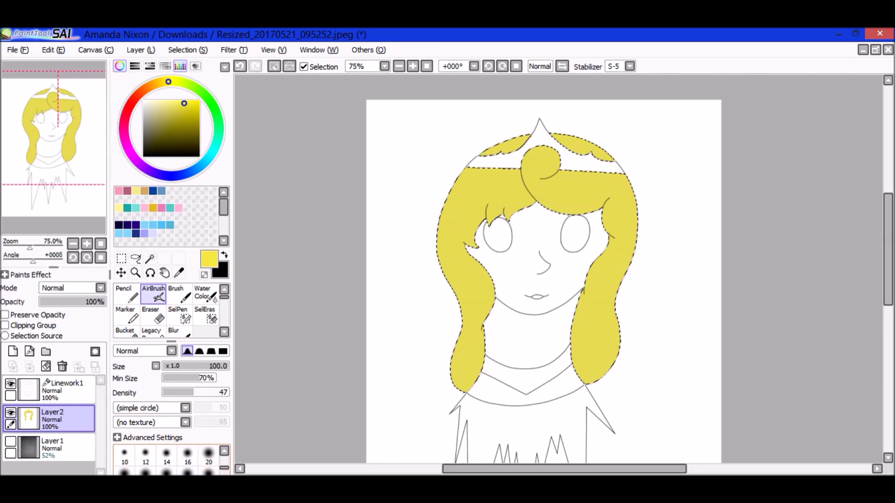
left_click(166, 453)
left_click_drag(536, 156, 546, 165)
left_click(199, 100)
left_click_drag(618, 209, 622, 223)
left_click_drag(589, 331, 597, 343)
left_click_drag(471, 280, 476, 289)
left_click_drag(466, 357, 471, 365)
- Soften the yellow highlights into the hair's base color with the Blur tool
left_click(173, 331)
scroll(321, 340, "up", 3)
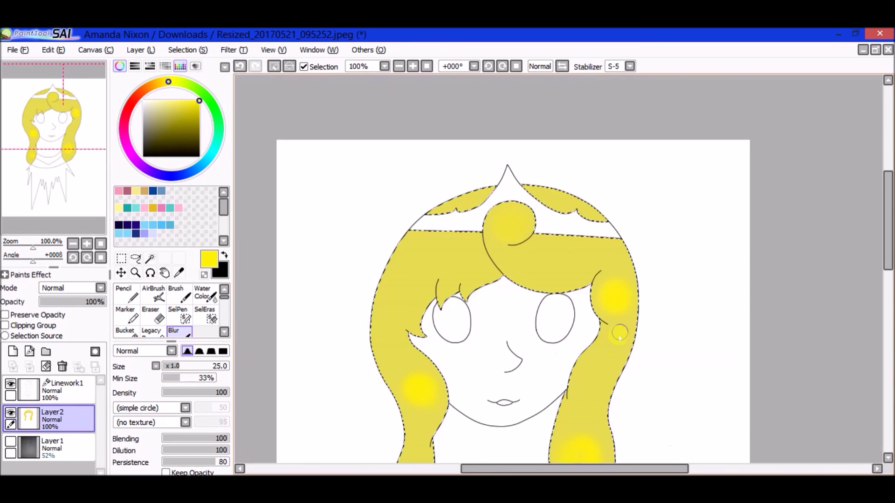
left_click_drag(888, 247, 884, 280)
left_click_drag(667, 261, 645, 315)
mouse_move(342, 335)
left_mouse_down()
mouse_move(341, 115)
mouse_move(326, 100)
left_mouse_up()
scroll(743, 256, "down", 3)
scroll(469, 278, "up", 2)
scroll(469, 278, "down", 1)
left_click_drag(386, 80, 386, 280)
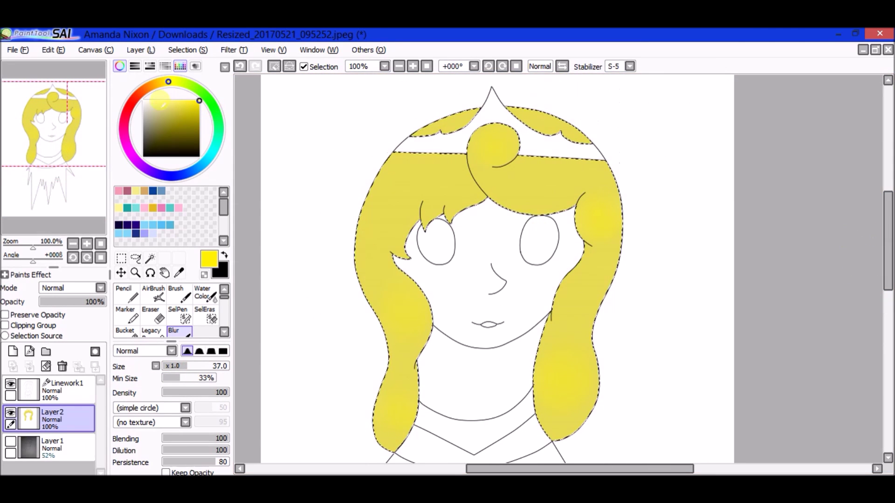
- Brush a white highlight along the edge of the front curl and blur it into the yellow hair
left_click(180, 294)
scroll(481, 170, "up", 1)
mouse_move(481, 169)
left_mouse_down()
mouse_move(503, 164)
mouse_move(519, 128)
left_mouse_up()
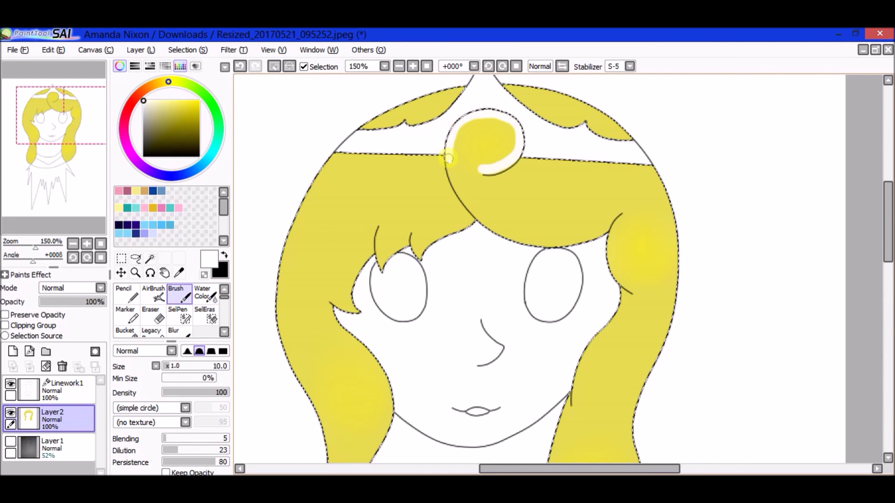
left_click(176, 332)
left_click_drag(512, 160, 502, 122)
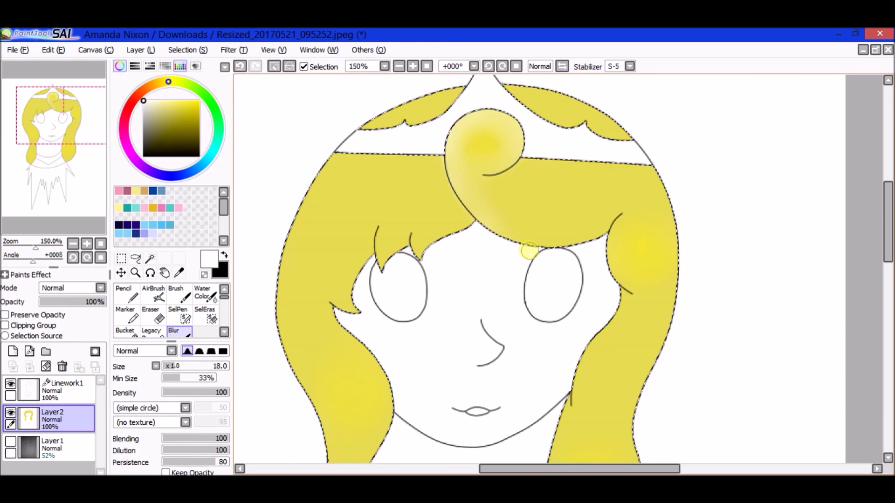
left_click(10, 383)
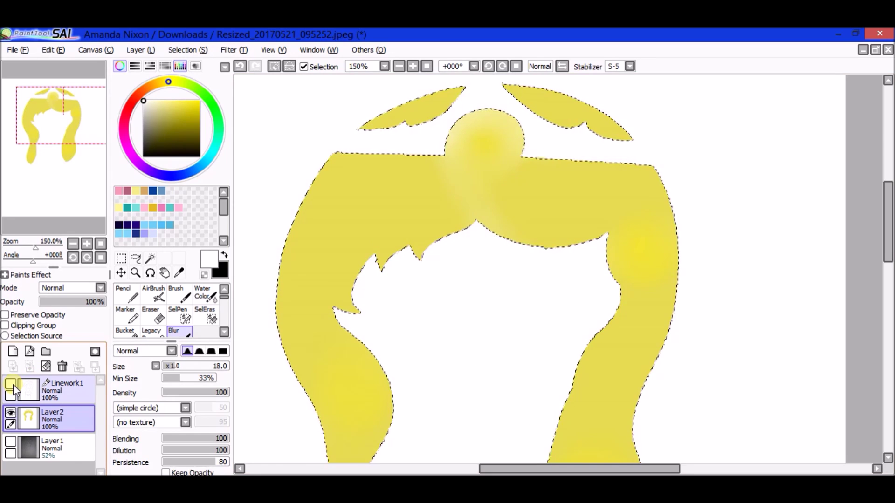
left_click(10, 383)
left_click(179, 272)
left_click(174, 332)
left_click_drag(485, 140, 480, 201)
- Brush cream highlight spots onto the bangs, the hair above the tiara and both side locks
left_click(149, 103)
left_click(179, 294)
left_click_drag(374, 180, 334, 220)
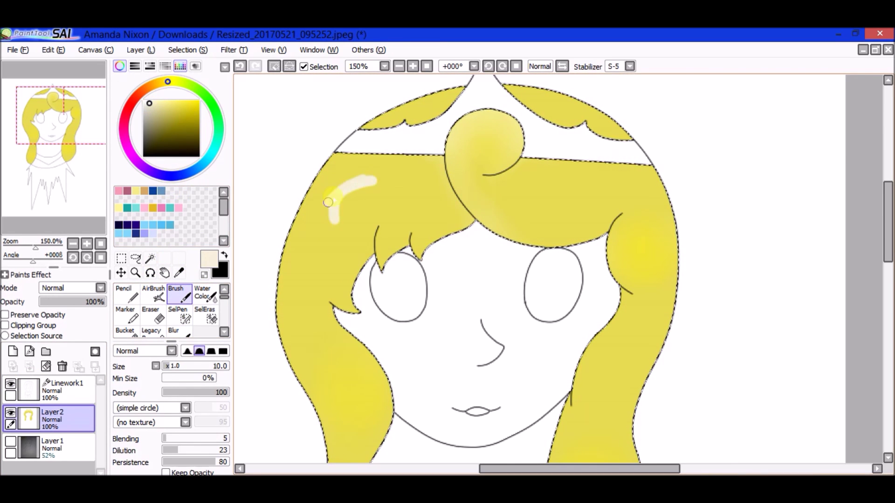
left_click_drag(888, 223, 888, 251)
left_click_drag(629, 208, 602, 268)
left_click(308, 184)
- Blend the cream highlights on the bangs, side locks and crown into the hair with the Blur tool
left_click(173, 332)
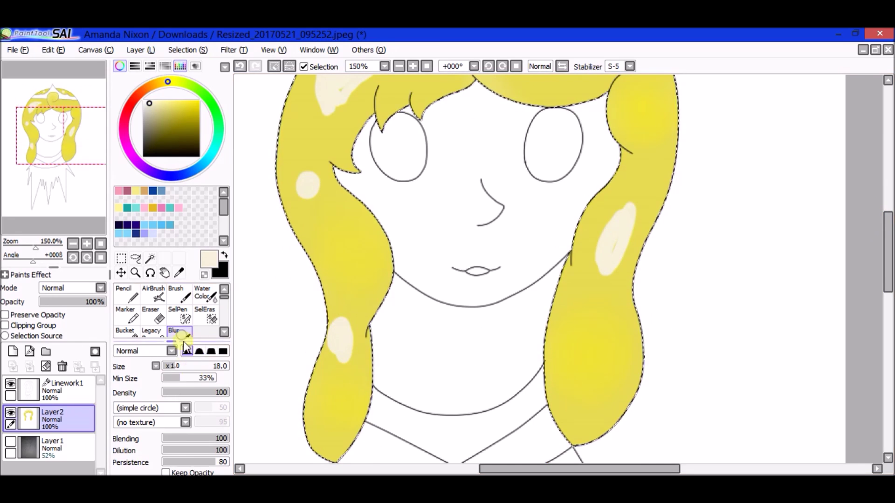
left_click_drag(574, 206, 615, 261)
scroll(862, 235, "up", 3)
left_click_drag(373, 154, 314, 245)
scroll(314, 245, "up", 2)
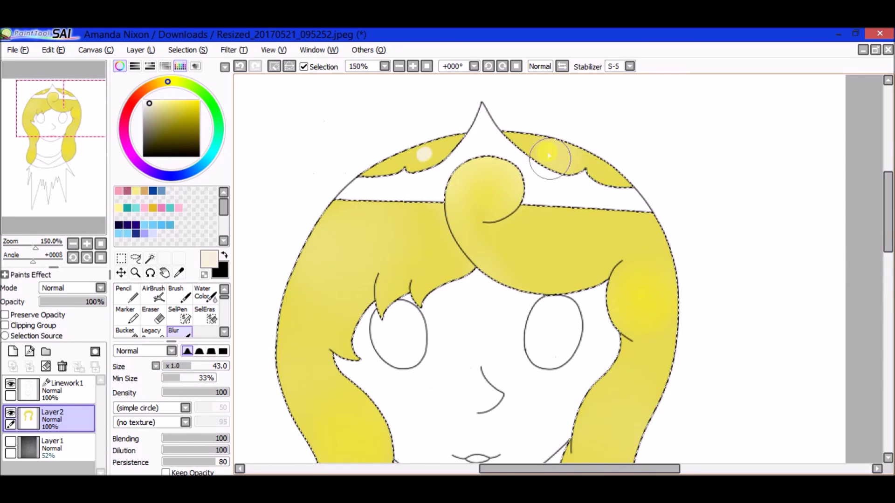
- Select the tiara on Linework1 with the Magic Wand and fill it with golden yellow on Layer2
left_click(51, 389)
left_click(150, 257)
left_click(583, 196)
scroll(631, 219, "up", 2)
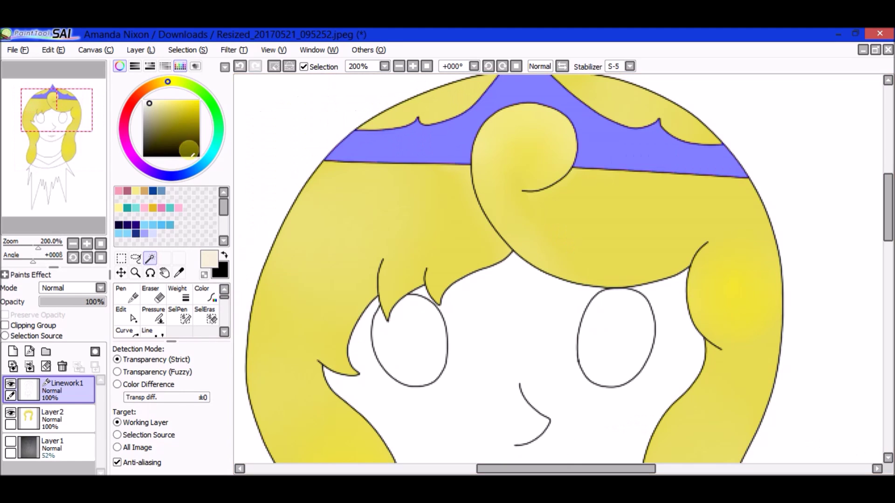
left_click(153, 207)
left_click(51, 417)
left_click(177, 293)
scroll(559, 233, "up", 2)
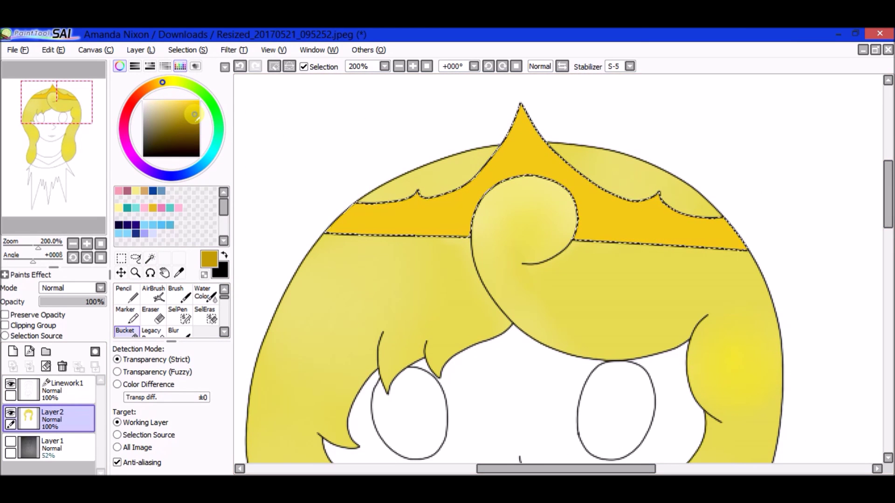
- Shade the tiara's lower edge in dark gold, add white highlights at its peak and scalloped edges, and blur both
left_click_drag(727, 233, 316, 230)
key("b")
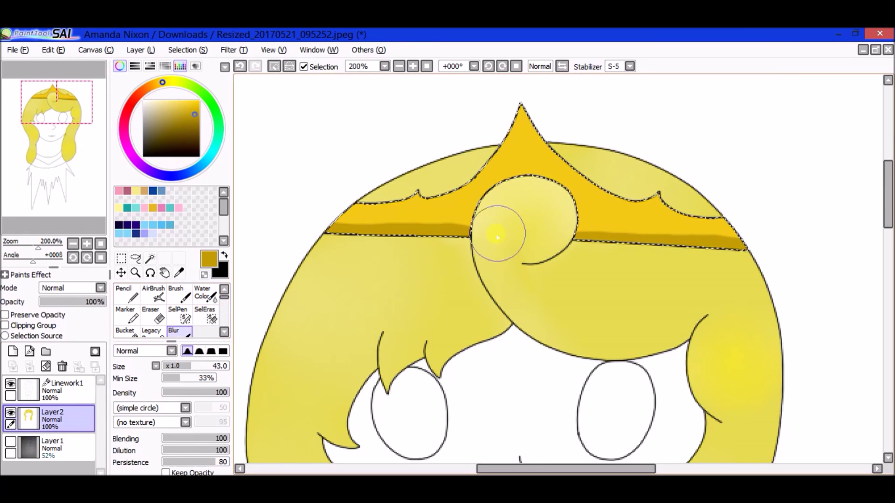
key("b")
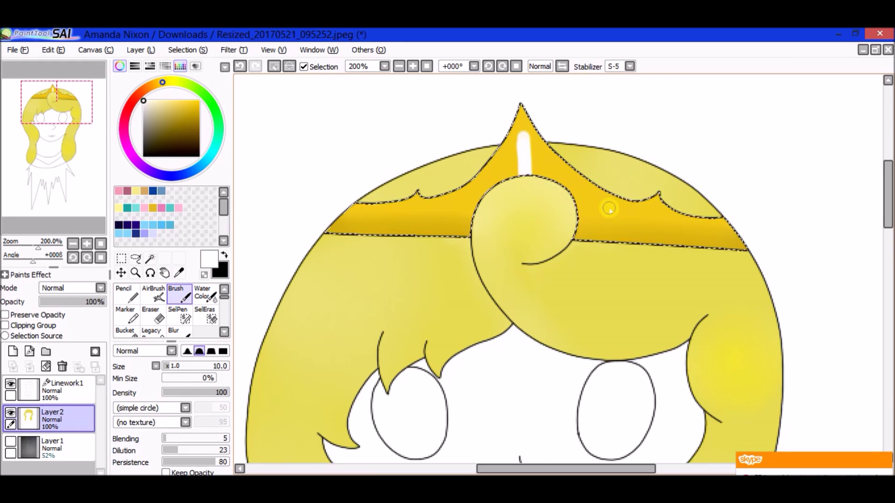
left_click_drag(657, 202, 586, 168)
key("b")
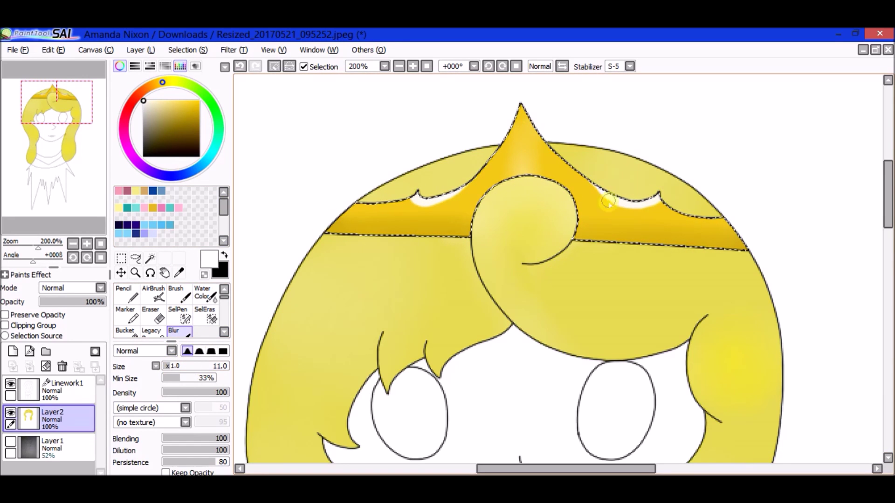
left_click_drag(458, 188, 516, 119)
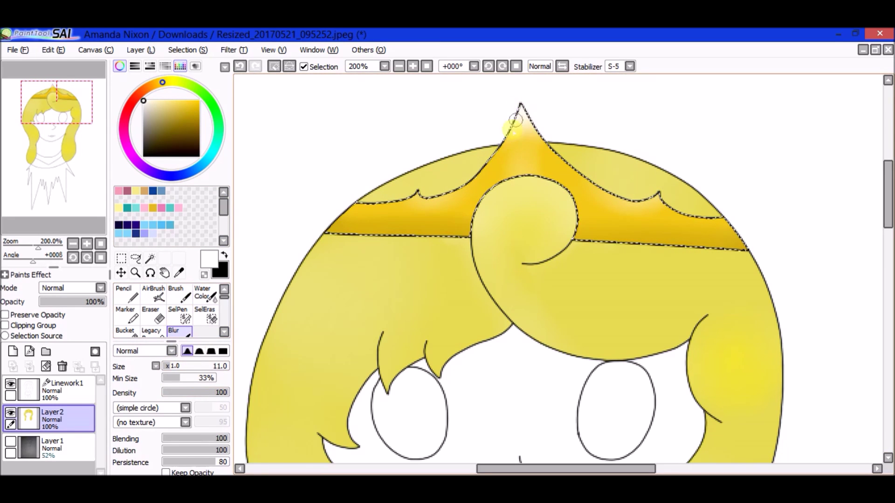
- Select the face, neck and upper chest skin areas on Linework1 with the Magic Wand
left_click_drag(890, 208, 890, 256)
left_click(65, 391)
left_click(151, 258)
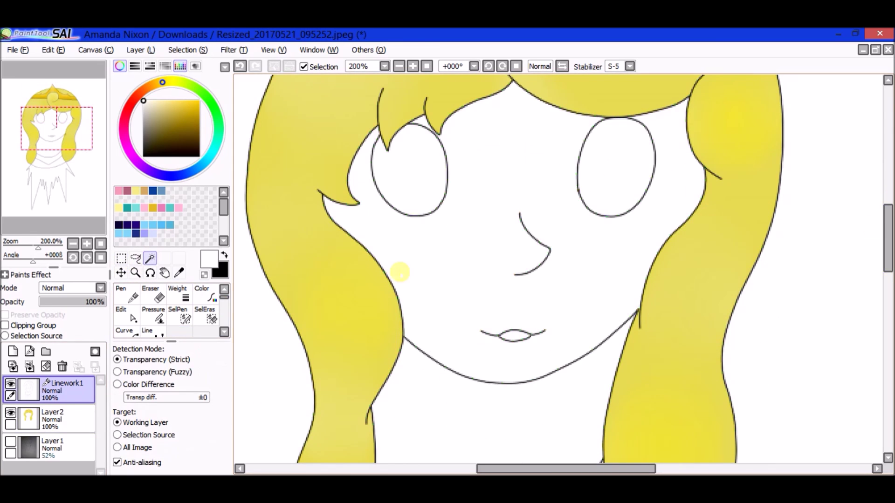
left_click(512, 233)
scroll(418, 132, "up", 4)
scroll(475, 183, "down", 4)
scroll(789, 250, "up", 3)
scroll(790, 250, "down", 4)
left_click_drag(888, 263, 886, 247)
- Pick a light beige skin tone and fill the selected skin areas with it on Layer2
left_click(154, 85)
left_click(150, 104)
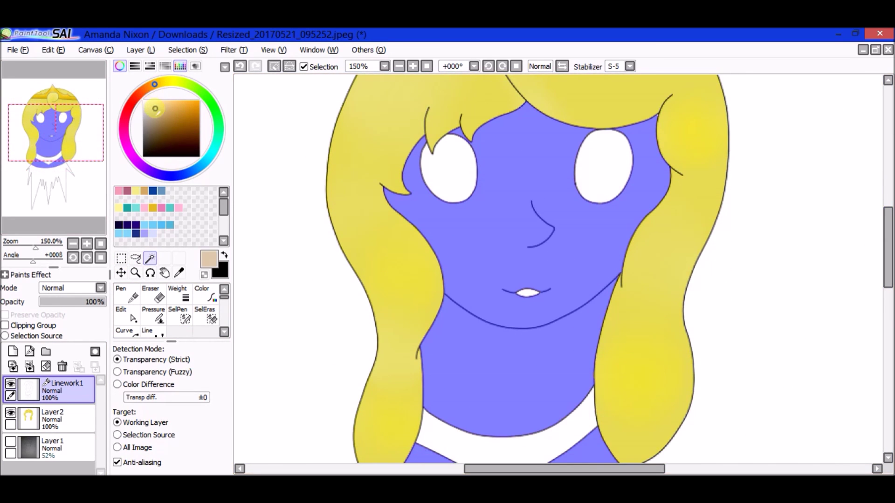
left_click(65, 417)
left_click(124, 332)
left_click(513, 256)
- Brush brown shading on the face along the bangs and side hair, and blur it into the skin
left_click(180, 121)
left_click(176, 294)
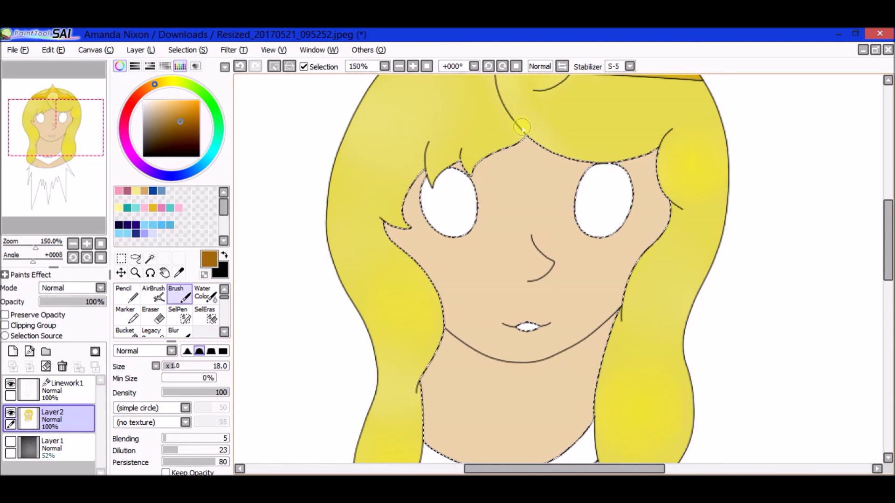
left_click_drag(662, 177, 494, 156)
mouse_move(664, 210)
left_mouse_down()
mouse_move(626, 280)
mouse_move(615, 336)
mouse_move(598, 172)
left_mouse_up()
left_click(174, 332)
left_click_drag(513, 149, 418, 270)
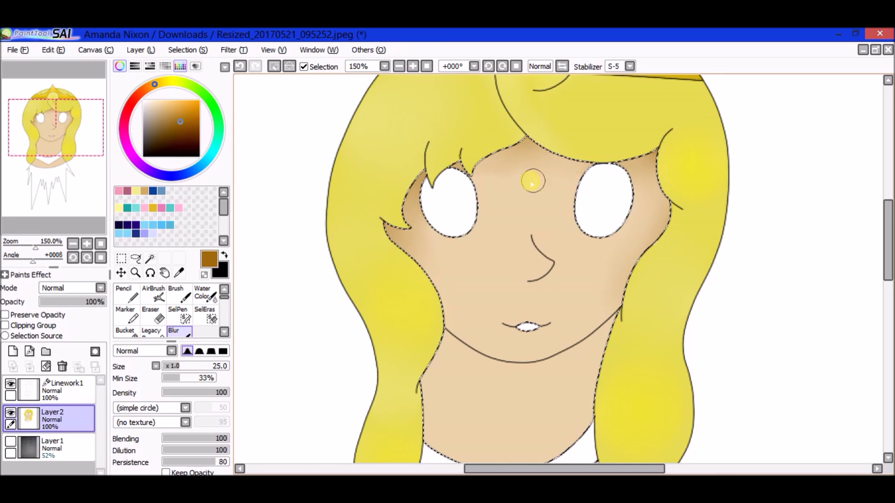
- Trace brown shading along the inside of the nose line with the size 3 Pencil and blur it
scroll(543, 261, "up", 3)
key("n")
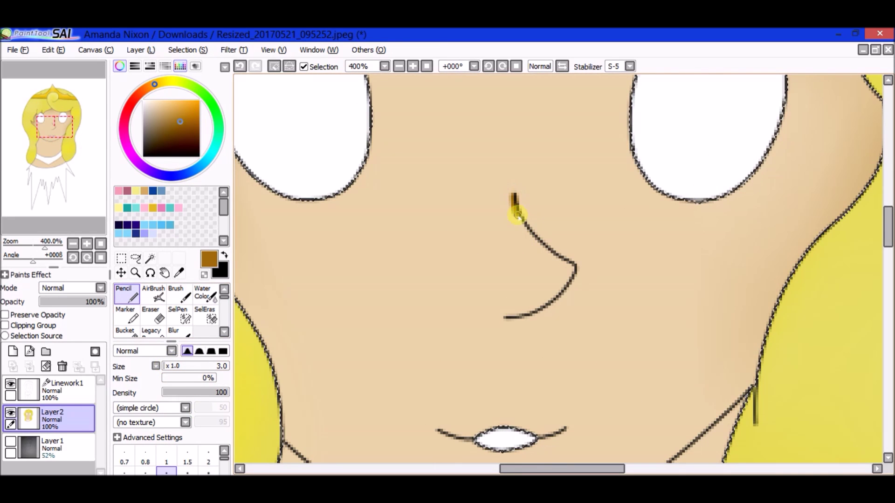
left_click_drag(563, 285, 504, 318)
left_click(173, 332)
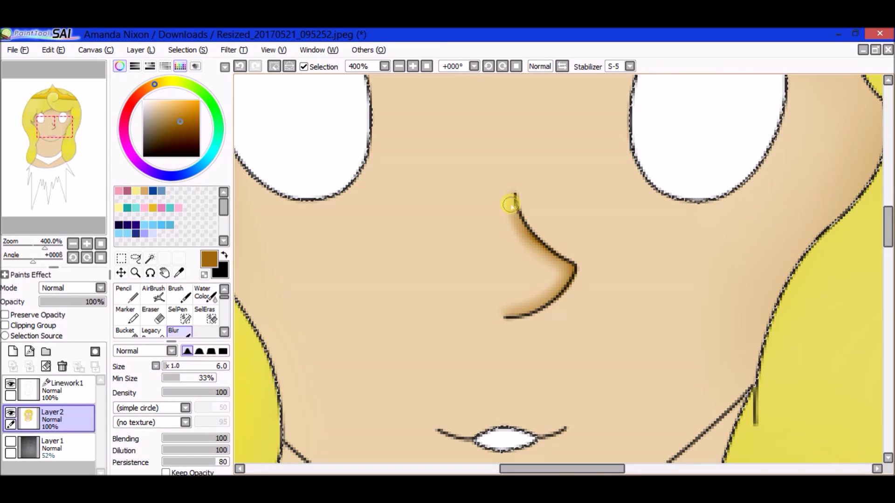
- Dab a white highlight on the nose and blur it into the skin
key("b")
left_click(510, 275)
key("g")
mouse_move(510, 273)
left_mouse_down()
mouse_move(522, 278)
mouse_move(527, 256)
left_mouse_up()
- Brush white highlights onto the cheeks and forehead, undo unwanted strokes, and soften the highlights with the Blur tool
key("b")
scroll(448, 200, "down", 3)
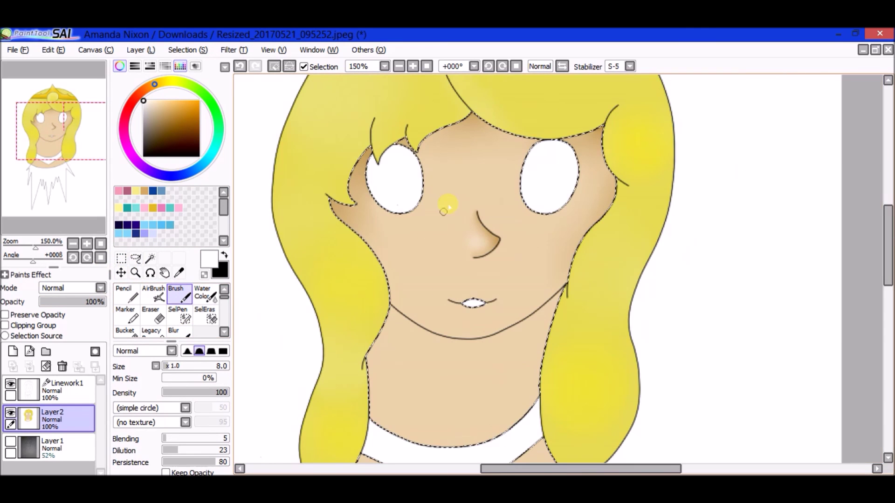
left_click_drag(400, 255, 415, 261)
left_click_drag(531, 254, 544, 249)
left_click_drag(468, 173, 480, 178)
left_click_drag(466, 321, 477, 324)
key("ctrl+z")
key("ctrl+z")
key("ctrl+z")
key("ctrl+z")
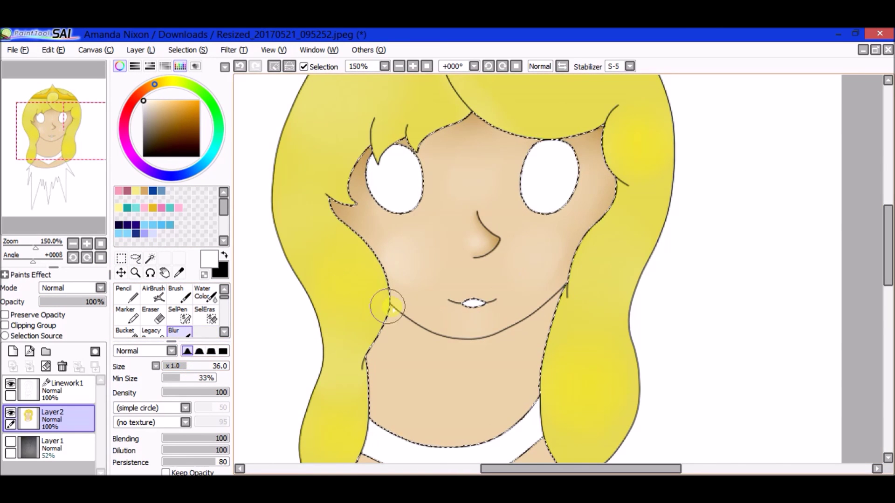
- Clear the face selection and select the neck and upper chest on Linework1 with the Magic Wand
key("ctrl+d")
left_click(66, 389)
left_click(150, 258)
scroll(580, 230, "up", 3)
left_click(798, 369)
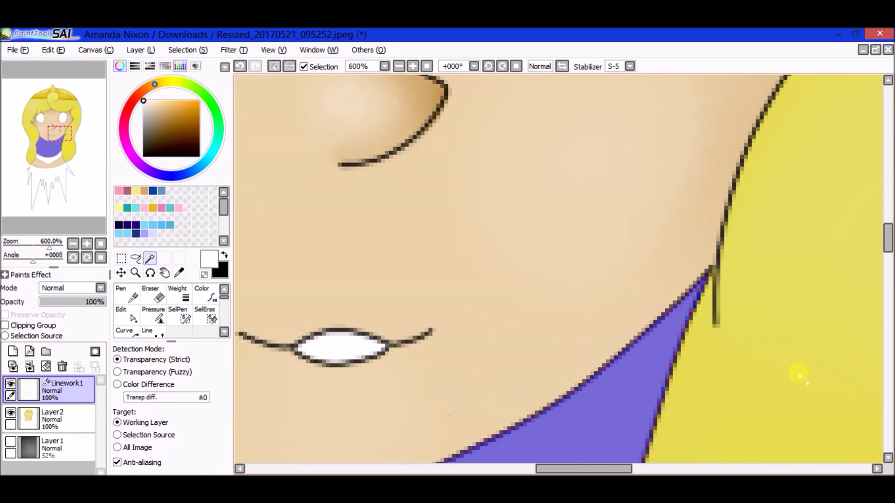
left_click_drag(575, 469, 536, 468)
- Brush dark brown shading on Layer2 under the chin, along the side of the neck and across the upper chest
left_click(52, 420)
key("b")
left_click(182, 120)
mouse_move(506, 170)
left_mouse_down()
mouse_move(587, 208)
mouse_move(581, 199)
mouse_move(741, 147)
left_mouse_up()
left_click_drag(494, 186, 485, 329)
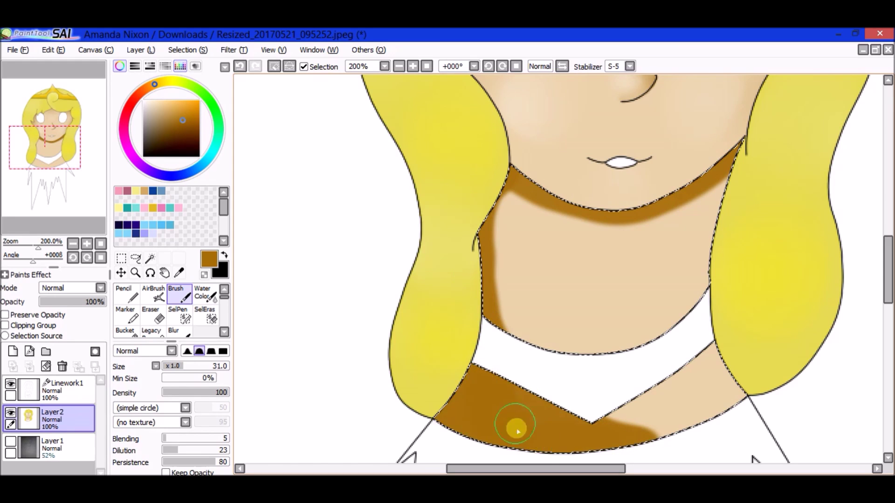
- Undo the last brown strokes, restore two of them, and blur the shading into the neck and chest
key("ctrl+z")
key("ctrl+z")
key("ctrl+z")
key("ctrl+z")
key("ctrl+y")
key("ctrl+y")
left_click(179, 332)
mouse_move(379, 419)
left_mouse_down()
mouse_move(543, 205)
mouse_move(459, 176)
left_mouse_up()
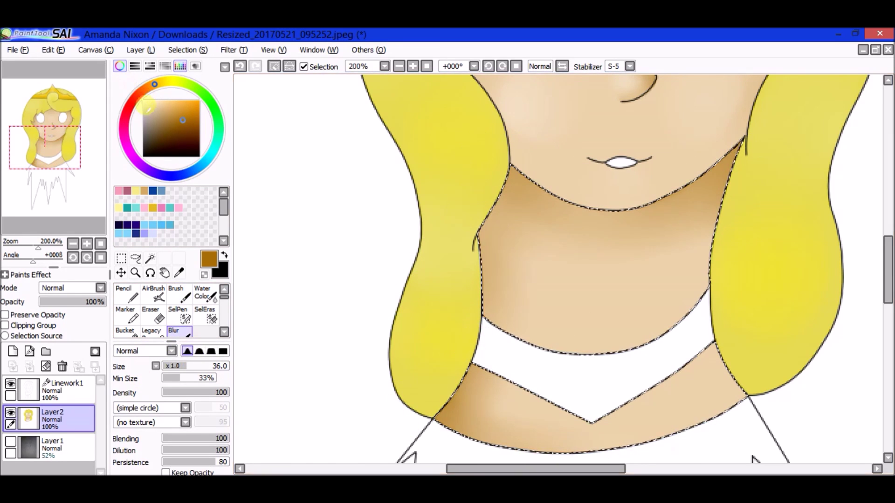
- Brush white highlights onto the middle of the neck and blur them into the skin
left_click(144, 101)
left_click(179, 296)
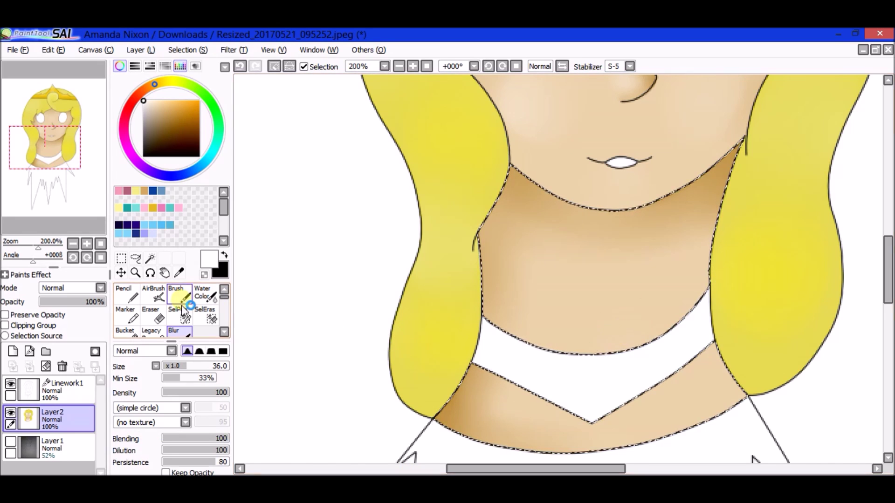
mouse_move(616, 298)
left_mouse_down()
mouse_move(600, 361)
mouse_move(627, 396)
left_mouse_up()
left_click(179, 332)
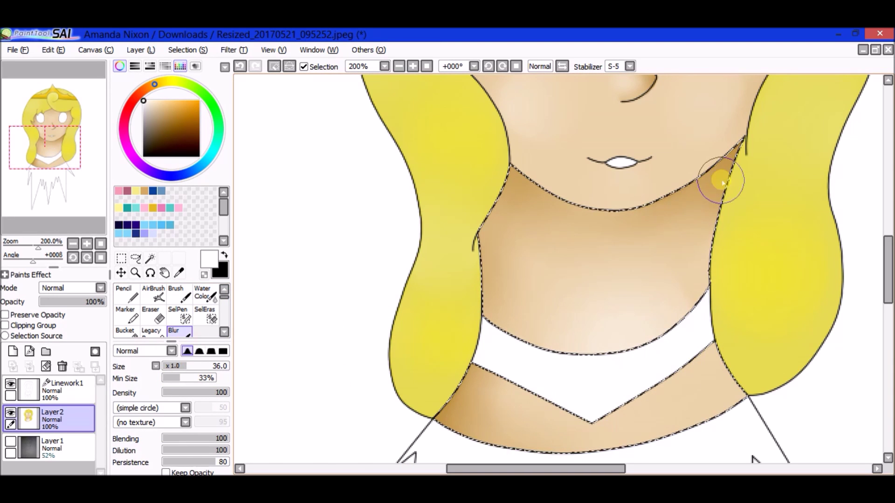
- Select the necklace on Linework1 with the Magic Wand and fill it with bright yellow on Layer2
left_click(65, 389)
left_click(121, 273)
key("ctrl+d")
left_click(149, 257)
left_click(533, 380)
left_click(166, 82)
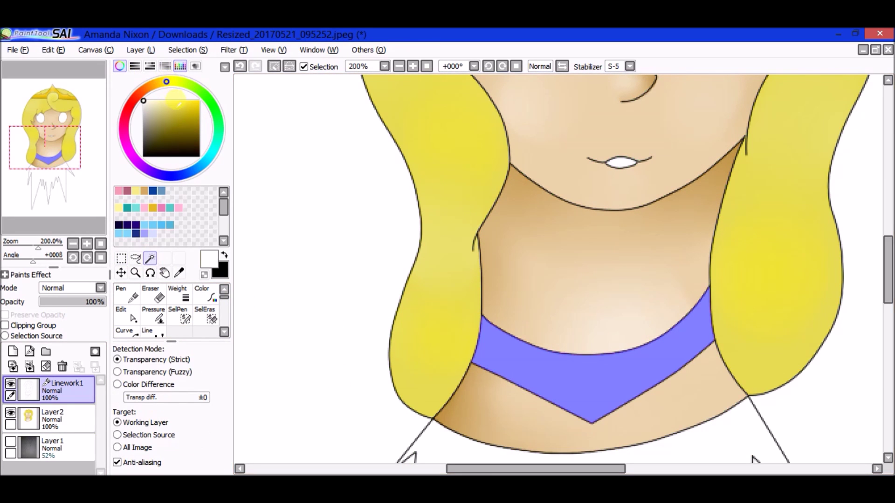
left_click(199, 101)
left_click(66, 418)
- Brush pale yellow spots and white highlights onto the necklace's band, ends and tip, and blur them
key("b")
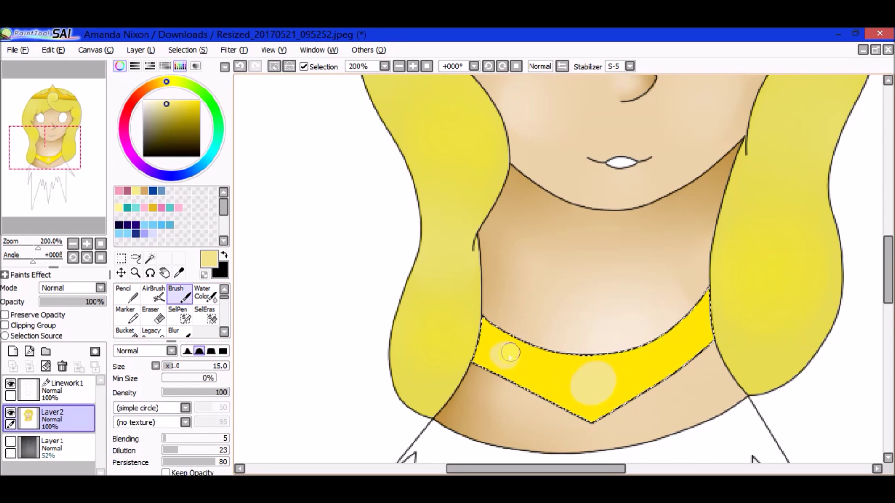
left_click(174, 332)
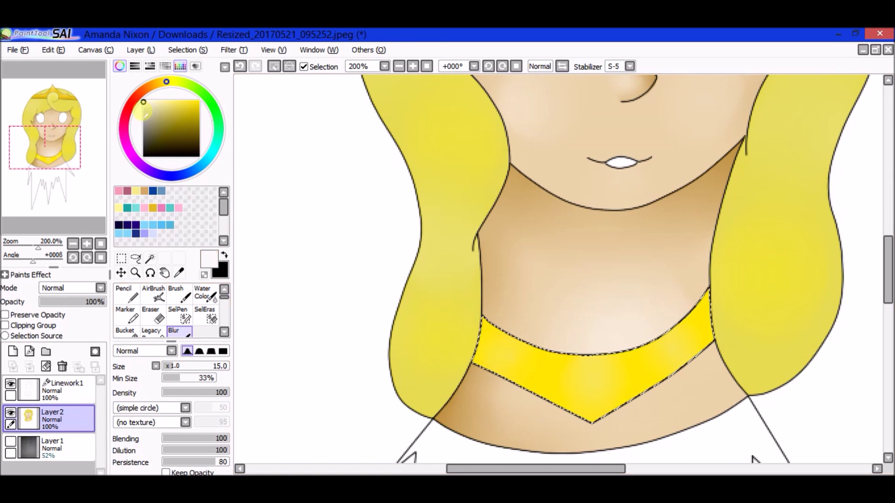
key("b")
left_click(537, 370)
left_click(645, 369)
left_click(599, 409)
key("v")
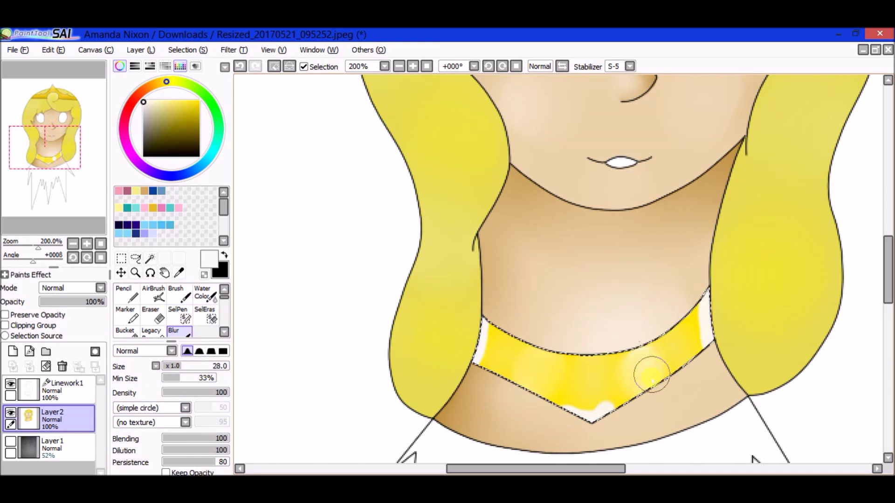
scroll(676, 340, "down", 2)
scroll(699, 310, "up", 2)
- Brush muted olive shading near both ends of the necklace and blur it into the yellow
left_click(179, 293)
mouse_move(484, 373)
left_mouse_down()
mouse_move(500, 349)
mouse_move(709, 336)
left_mouse_up()
key("v")
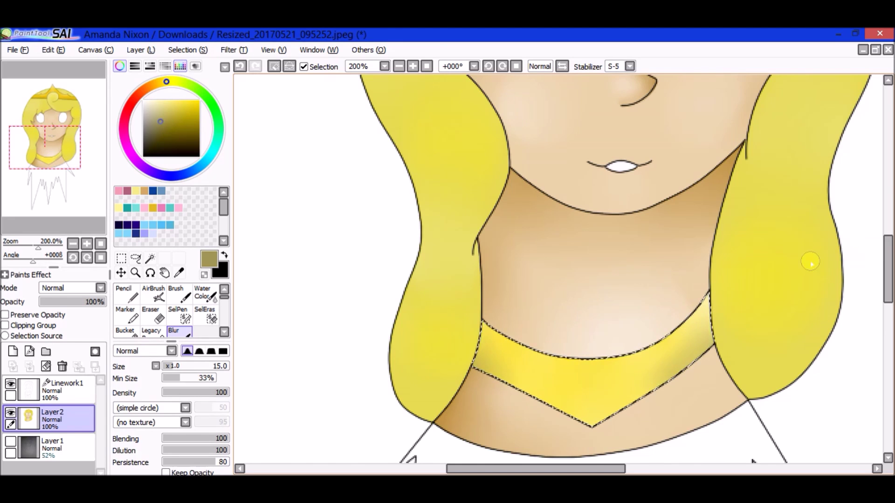
- Select both eyes on Linework1 with the Magic Wand
scroll(810, 262, "down", 2)
left_click(65, 389)
left_click(150, 258)
scroll(730, 224, "up", 2)
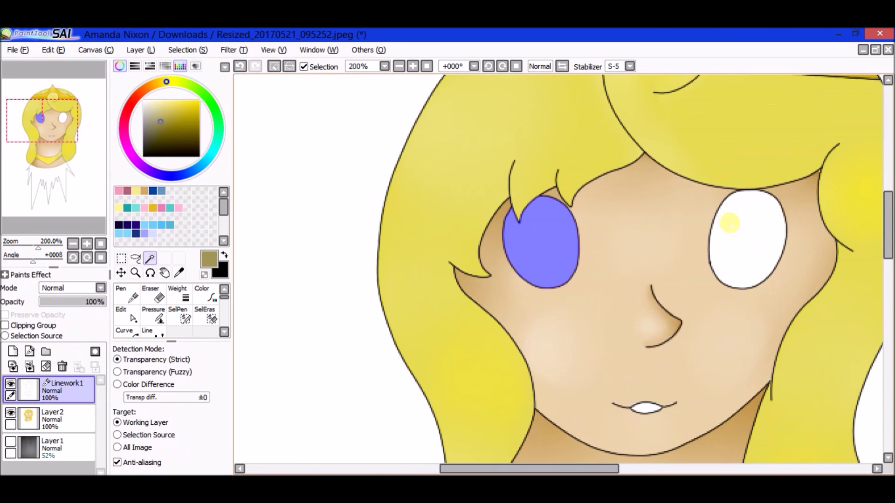
left_click(729, 224)
- Pick a light purple and fill both selected eyes with it on Layer2
left_click(148, 170)
left_click(155, 103)
left_click(66, 418)
left_click(126, 332)
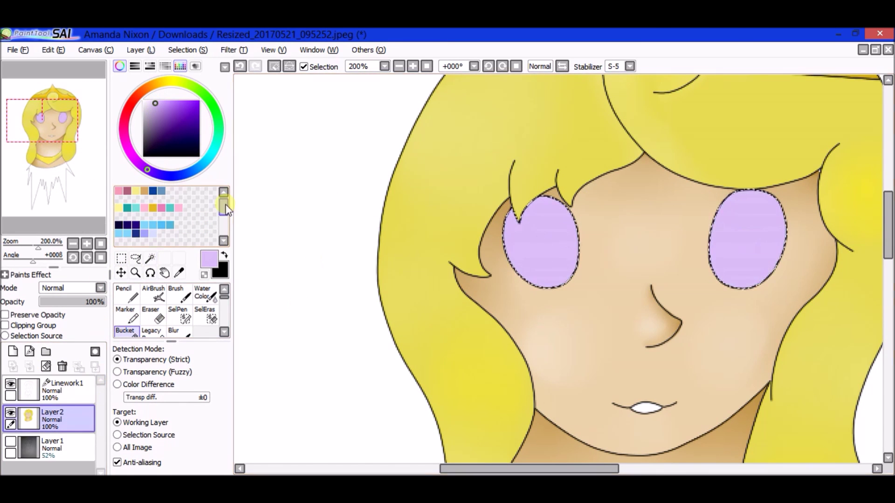
- Brush darker purple shading along the lower and outer edges of both eyes and blur it
left_click(167, 118)
left_click(180, 294)
left_click_drag(559, 280, 507, 256)
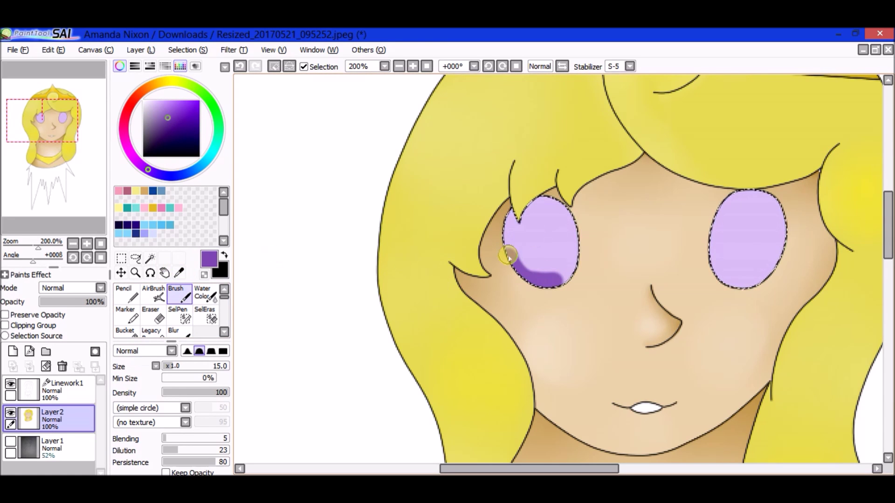
left_click_drag(769, 280, 785, 206)
left_click_drag(549, 280, 508, 238)
left_click(174, 332)
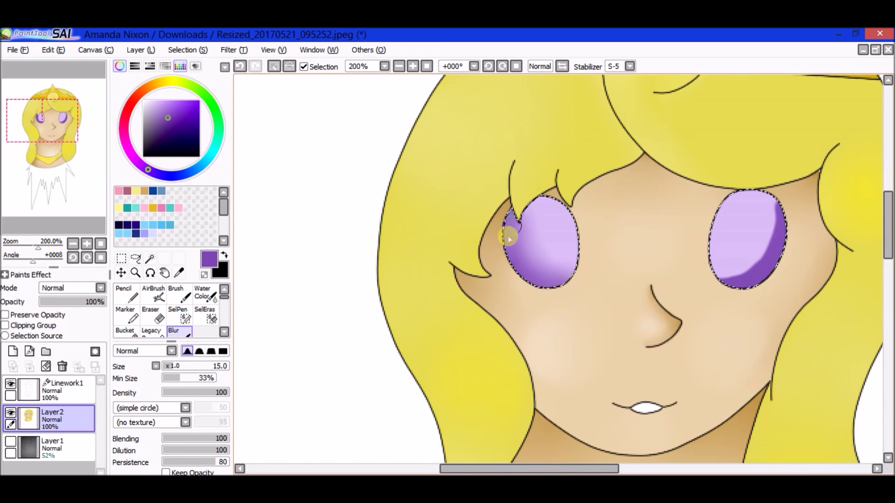
left_click_drag(717, 276, 697, 268)
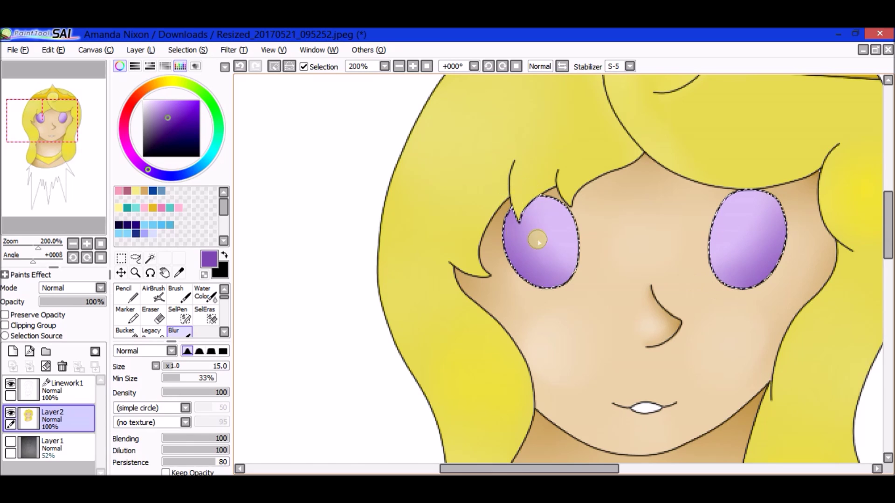
- Brush a white highlight spot on the upper part of both eyes and blur it into the purple
key("b")
left_click(173, 332)
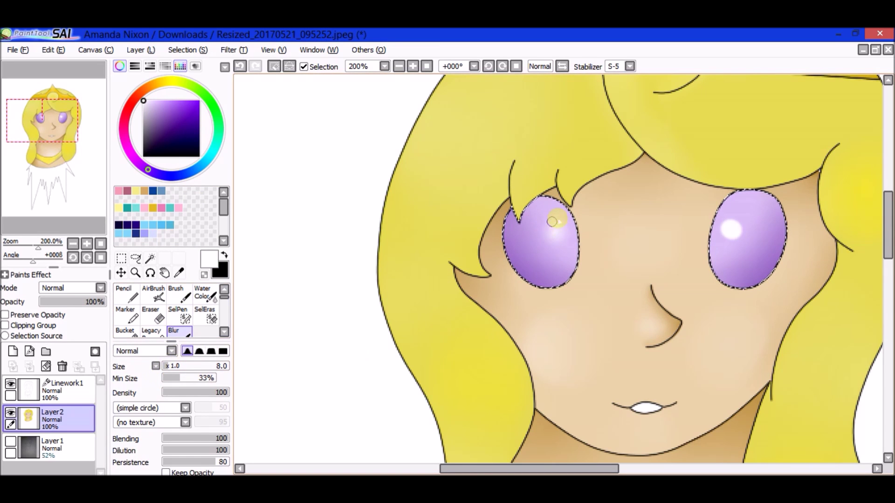
- Select the face on Linework1 with the Magic Wand and pencil red lips around the mouth on Layer2 at size 3
left_click(70, 389)
key("w")
left_click(592, 393)
left_click(65, 417)
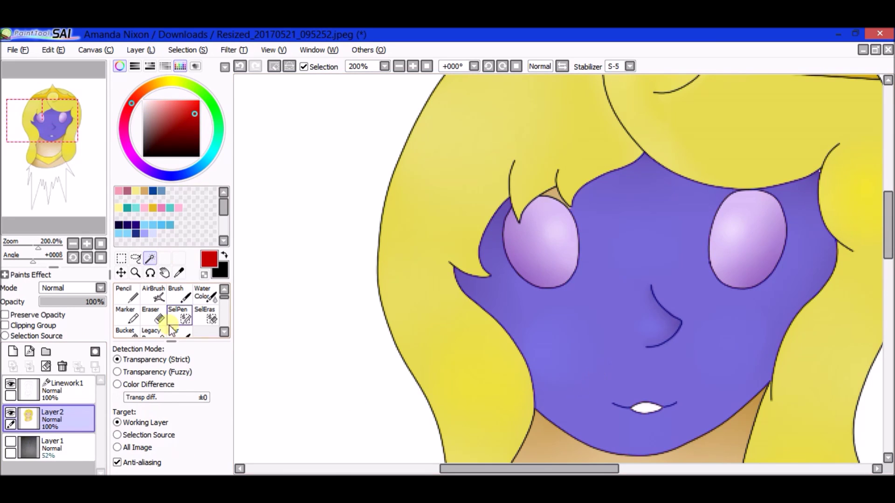
left_click(125, 293)
scroll(652, 403, "up", 3)
left_click_drag(659, 399, 640, 386)
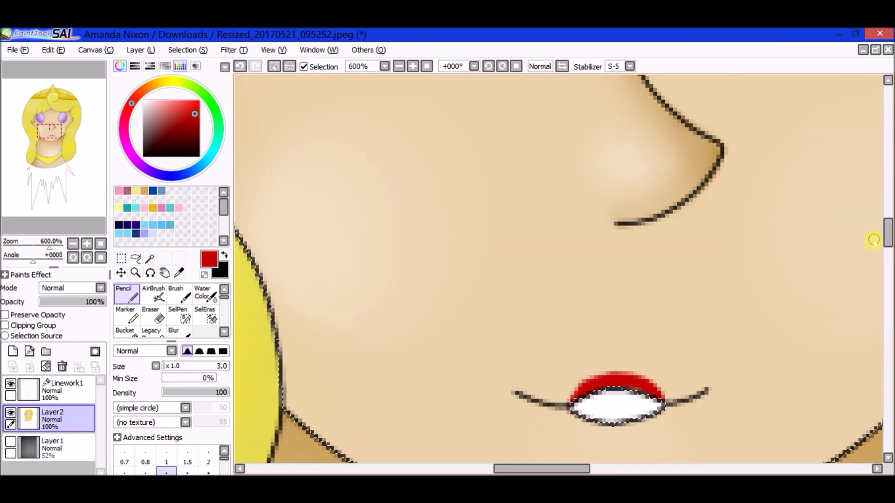
scroll(815, 303, "down", 3)
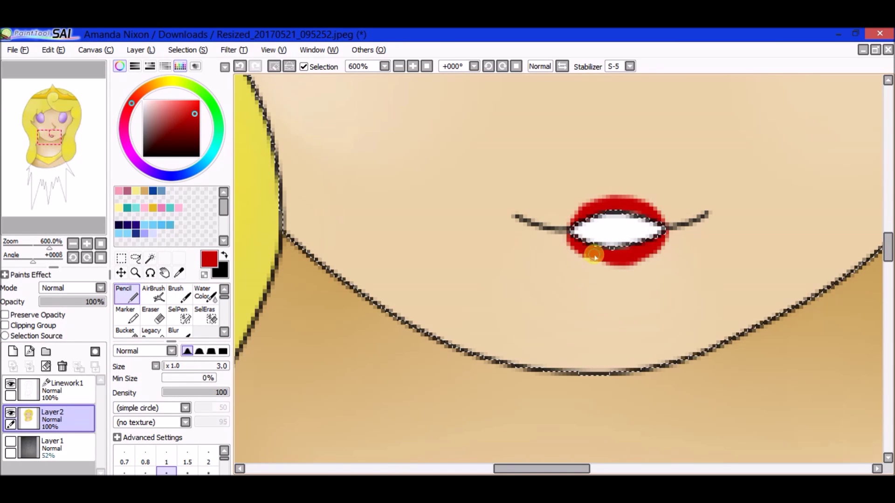
- Pencil brown shading along the creases at both mouth corners, blur it into the skin, and hide Linework1
left_click(186, 227)
key("alt")
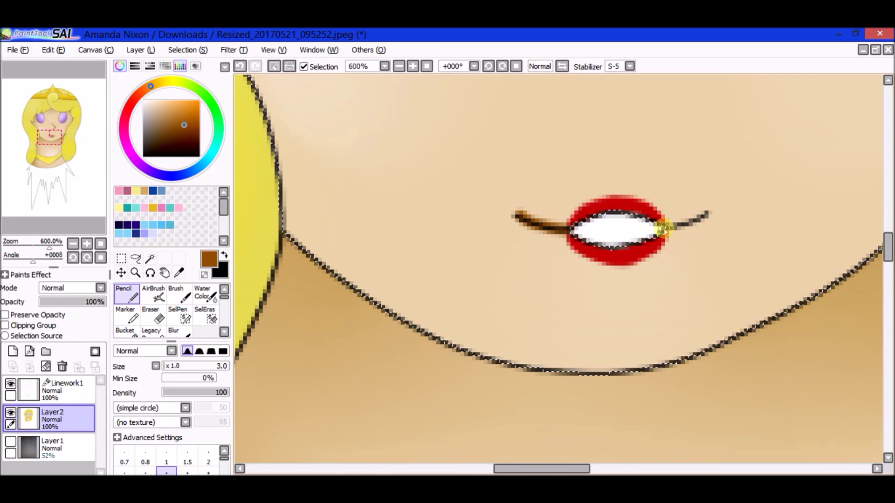
left_click_drag(664, 229, 707, 214)
left_click(179, 332)
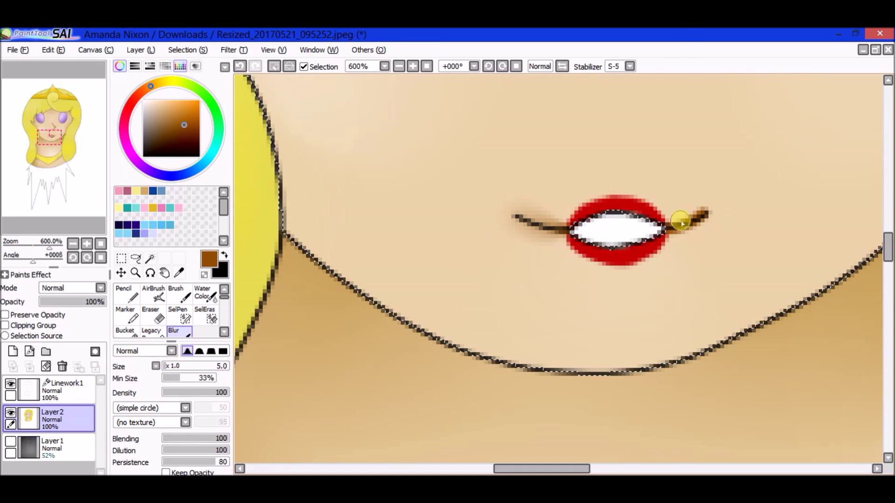
scroll(556, 215, "down", 2)
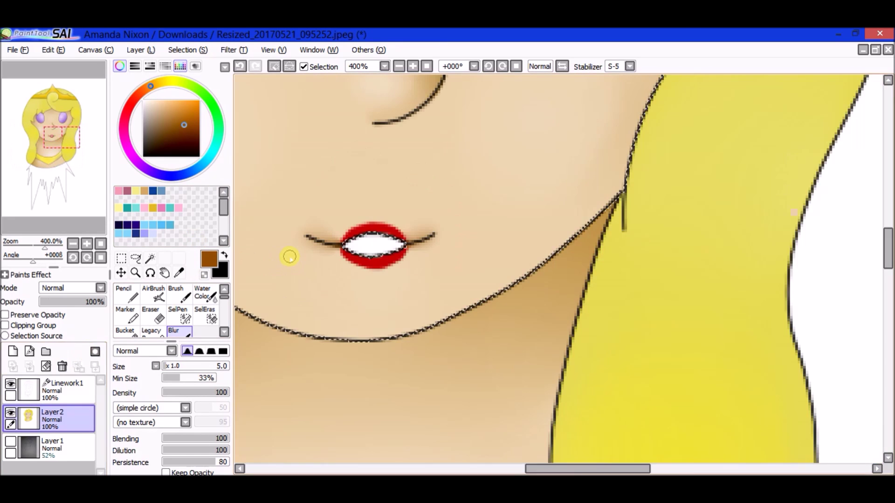
scroll(290, 256, "up", 4)
scroll(300, 240, "down", 3)
scroll(597, 235, "up", 2)
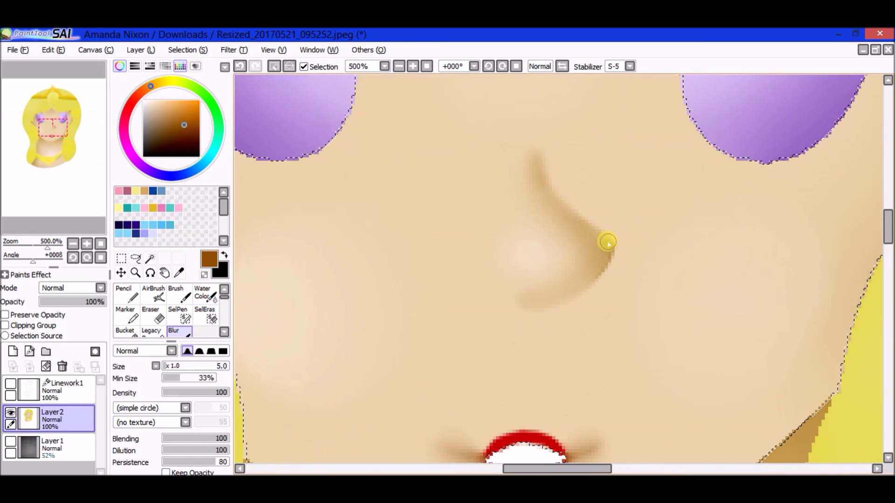
scroll(538, 181, "down", 3)
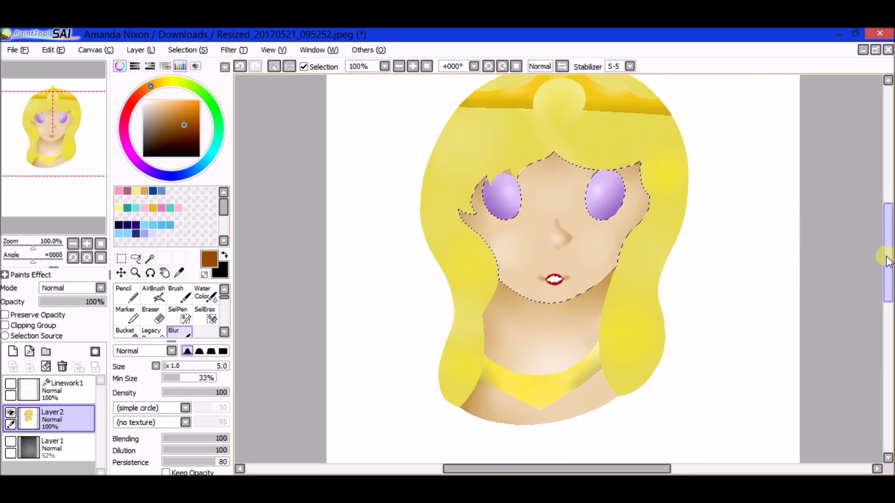
- Sample the skin tone, pencil over the edges of the mouth-corner shading to thin it, and blend with Blur at size 2
scroll(524, 269, "up", 4)
left_click(126, 294)
left_click(460, 210, "alt")
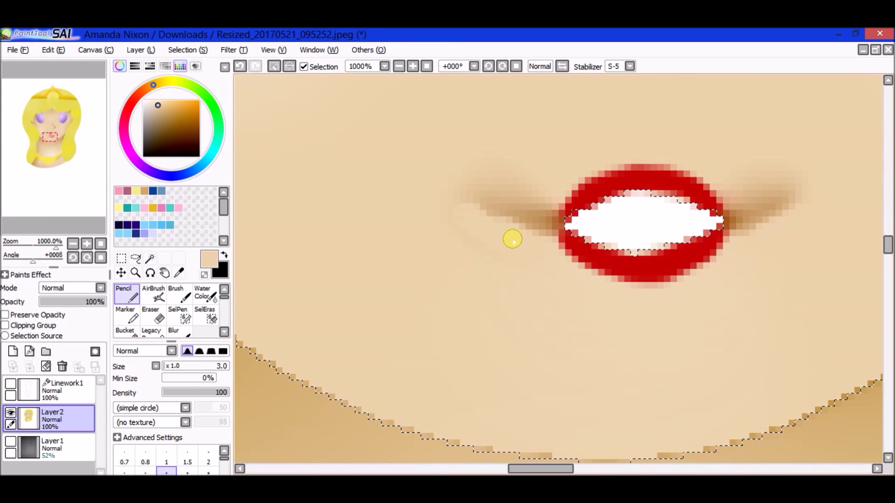
scroll(631, 238, "down", 2)
scroll(519, 466, "right", 3)
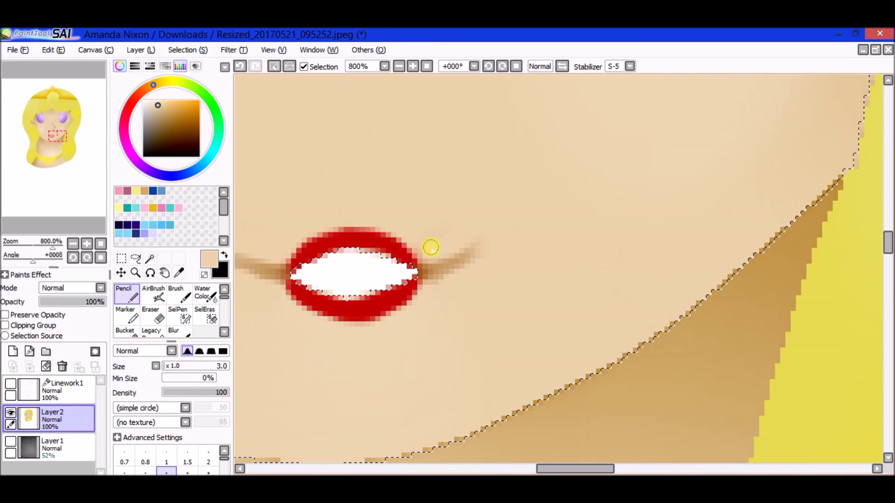
scroll(461, 291, "down", 5)
scroll(461, 291, "up", 5)
left_click(175, 331)
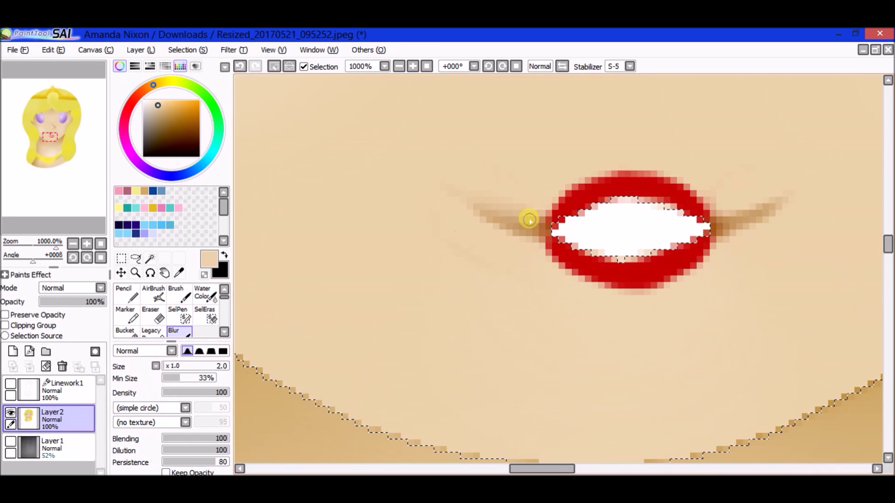
left_click_drag(782, 199, 738, 232)
scroll(731, 221, "down", 5)
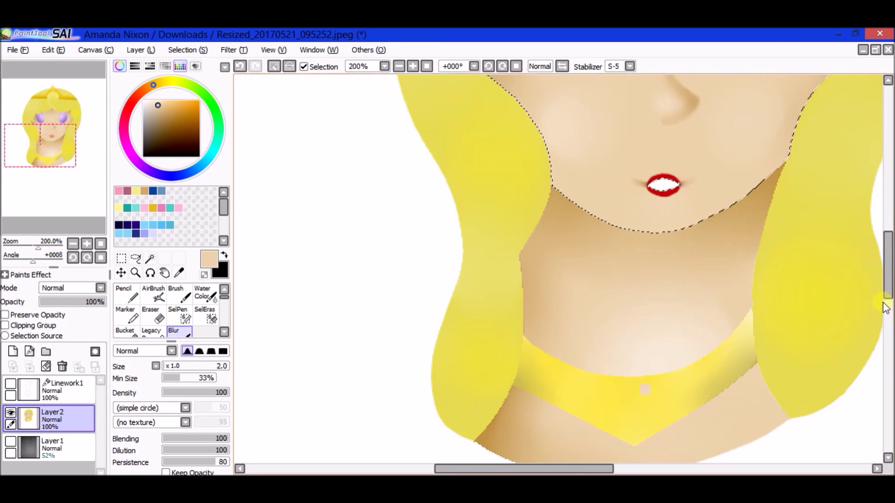
- Show Linework1, select the necklace on it with the Magic Wand, and make Layer2 active
scroll(493, 449, "down", 2)
left_click(11, 384)
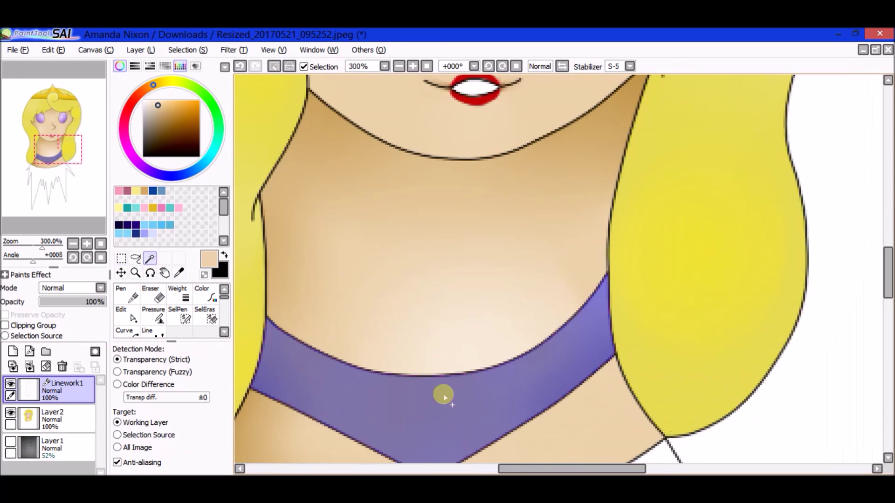
left_click(53, 418)
- Try pale olive shading along the necklace's edges and erase over it
left_click(420, 400)
left_click(179, 295)
left_click_drag(536, 368, 341, 386)
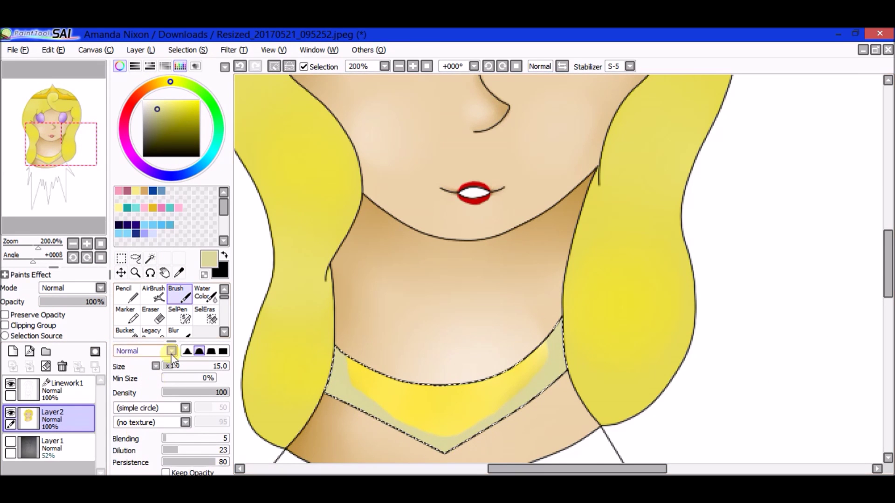
left_click(176, 332)
left_click(158, 318)
left_click_drag(536, 368, 435, 424)
- Pick a saturated golden yellow and fill the selected necklace with it
left_click(199, 102)
left_click_drag(170, 82, 164, 82)
left_click(125, 330)
left_click(471, 436)
- Brush near-white highlights on both ends of the necklace and blend them into the gold with Blur at size 21
left_click(175, 295)
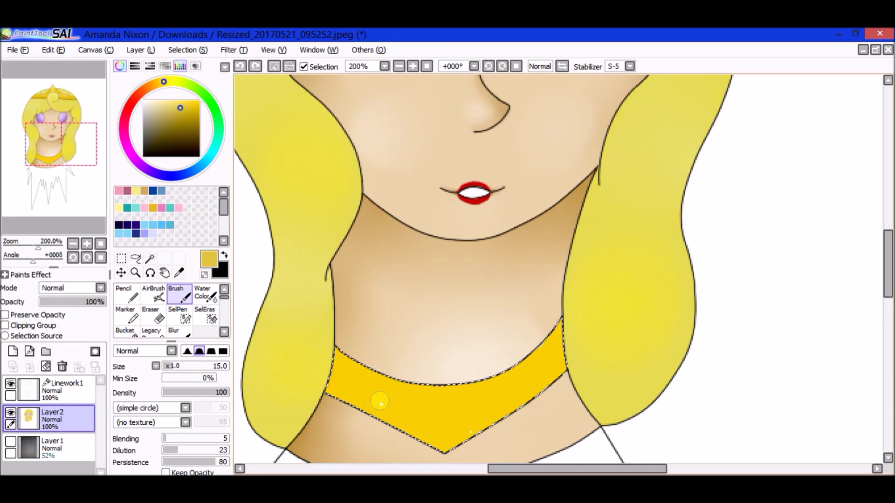
left_click(175, 332)
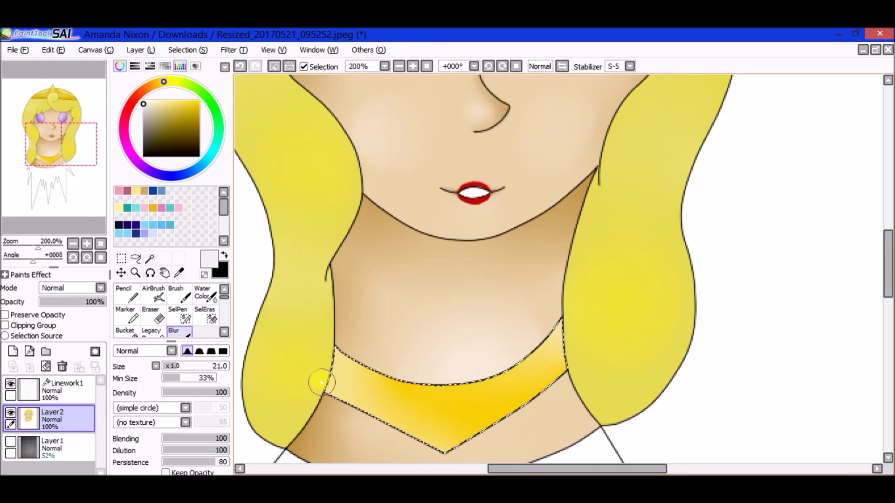
left_click_drag(469, 410, 443, 422)
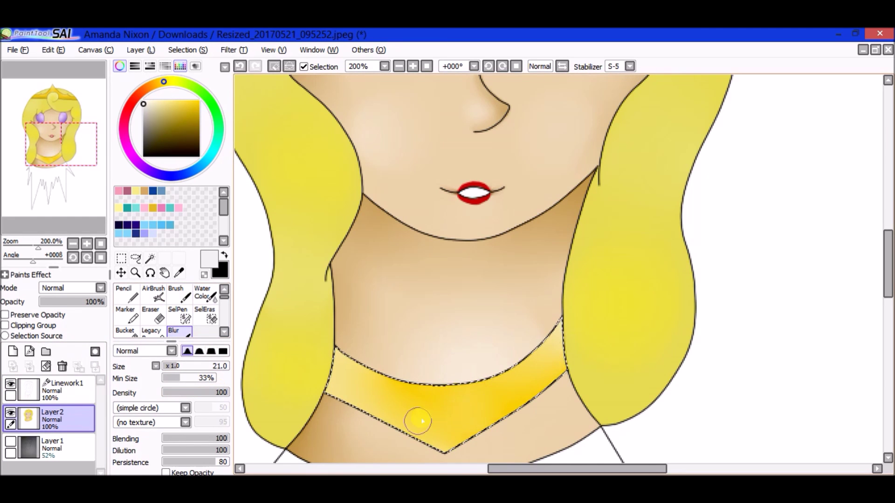
scroll(438, 426, "down", 2)
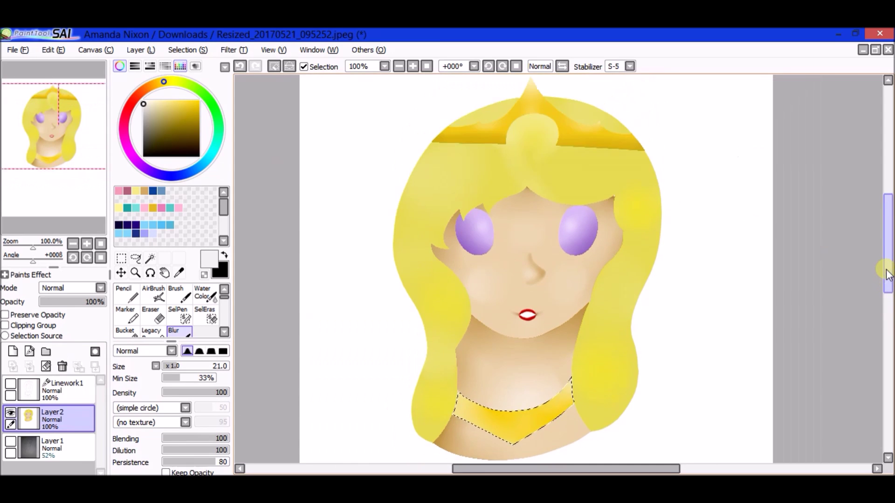
- Show Linework1 and select the jagged dress area below the neck with the Magic Wand
left_click_drag(888, 278, 887, 291)
left_click(10, 384)
left_click(66, 391)
left_click(150, 258)
left_click(454, 436)
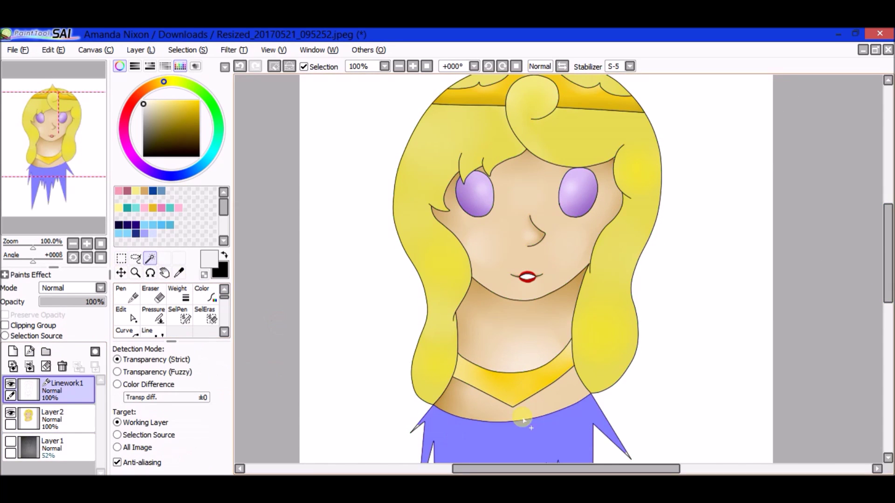
- Add the leftover unselected pixels in the dress's narrow pointed tips to the selection
scroll(619, 256, "up", 8)
scroll(509, 304, "down", 5)
scroll(612, 318, "up", 5)
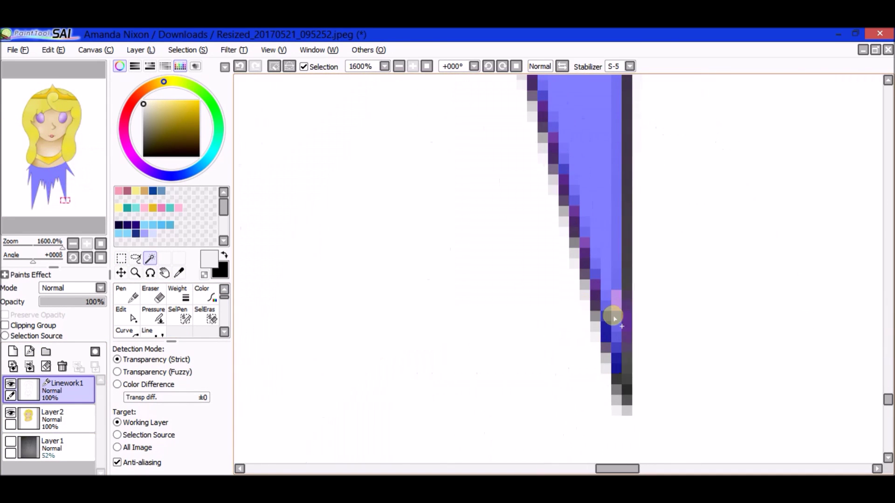
scroll(613, 316, "down", 5)
scroll(405, 210, "up", 5)
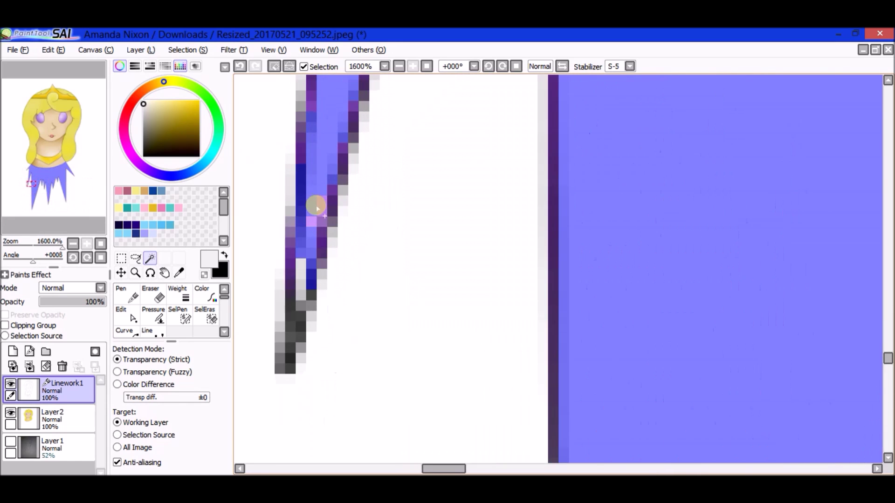
scroll(315, 205, "down", 3)
scroll(294, 200, "up", 3)
scroll(286, 202, "down", 6)
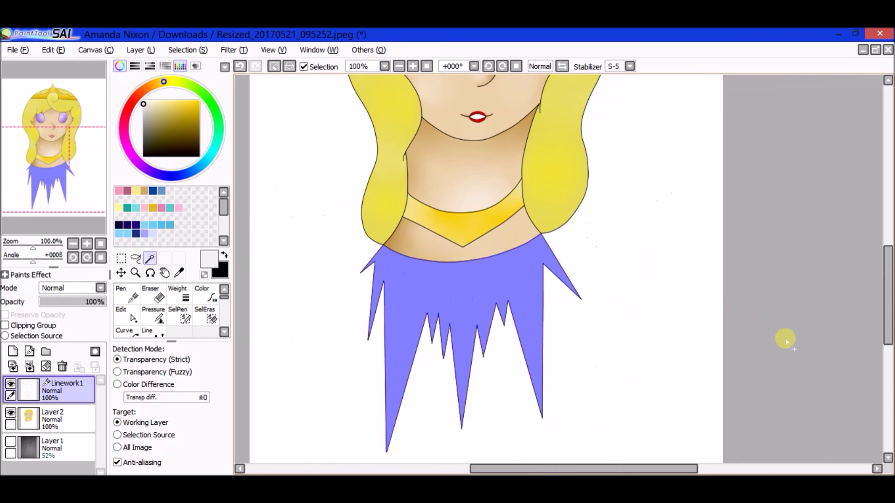
- Pick a dark purple and fill the selected dress with it on Layer2
left_click(154, 173)
left_click(175, 135)
left_click(136, 161)
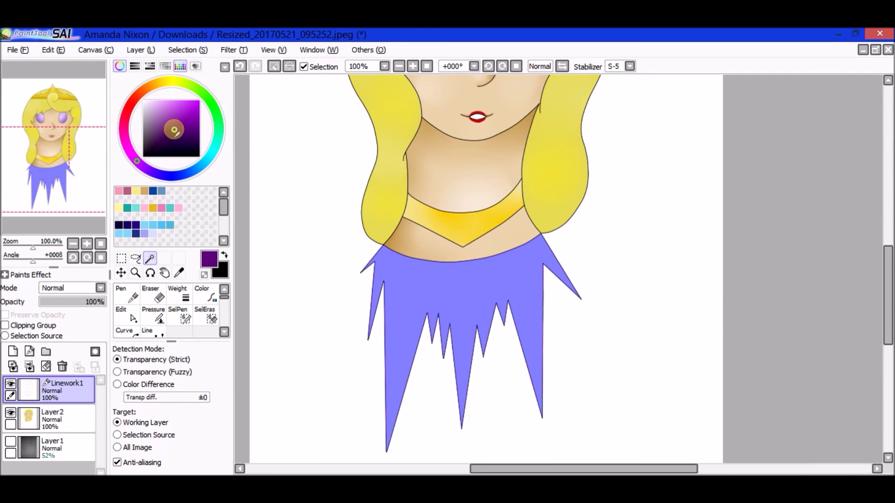
left_click(51, 417)
left_click(126, 331)
left_click(399, 294)
- Brush light blue over the dress's outer side points and two vertical magenta stripes down its front at size 15
left_click(160, 226)
left_click(183, 294)
left_click_drag(361, 272, 383, 246)
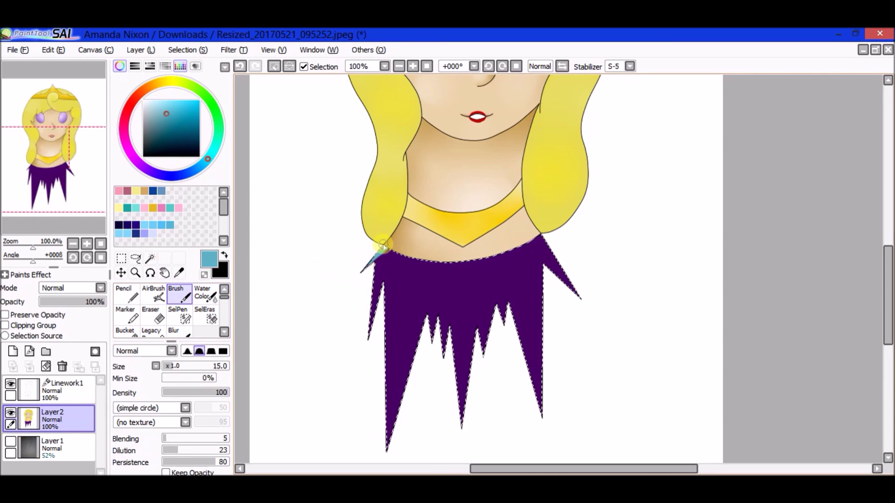
left_click(127, 150)
left_click(181, 111)
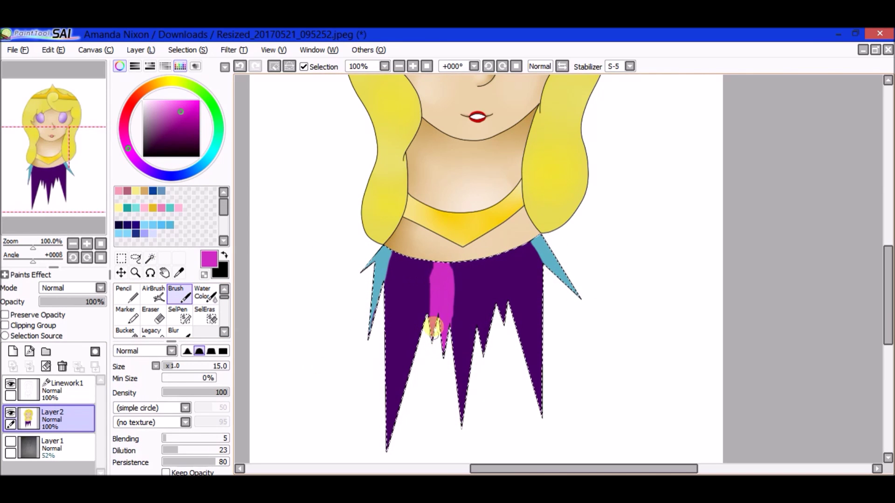
left_click_drag(502, 252, 503, 322)
- Brush green onto the dress's three long tips and bright red patches along its upper edge between the stripes
left_click(205, 101)
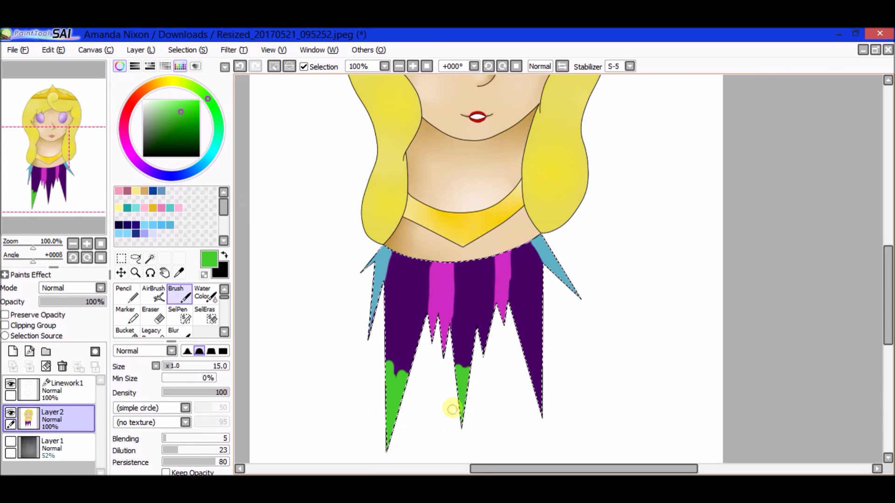
left_click(130, 104)
left_click(198, 103)
left_click_drag(422, 276, 425, 269)
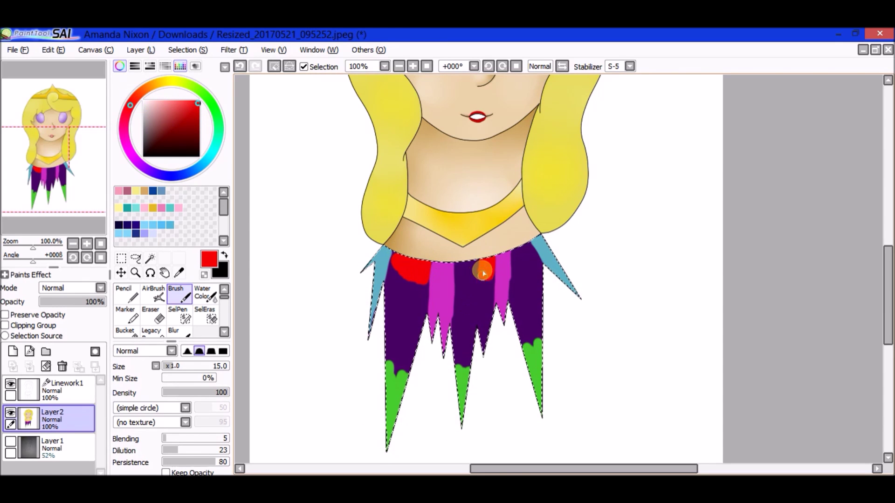
- Add white highlight spots on the purple dress sections and blur all the dress colors together at size 21
left_click(174, 332)
left_click_drag(380, 255, 378, 292)
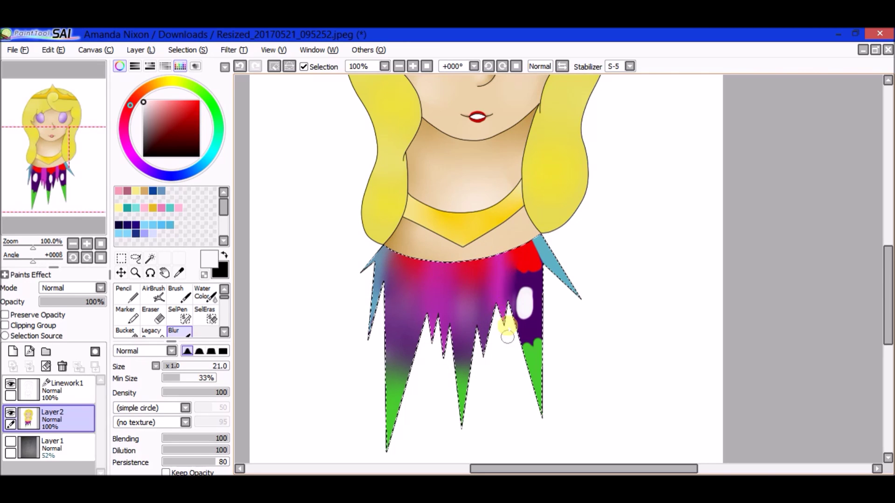
scroll(459, 345, "down", 2)
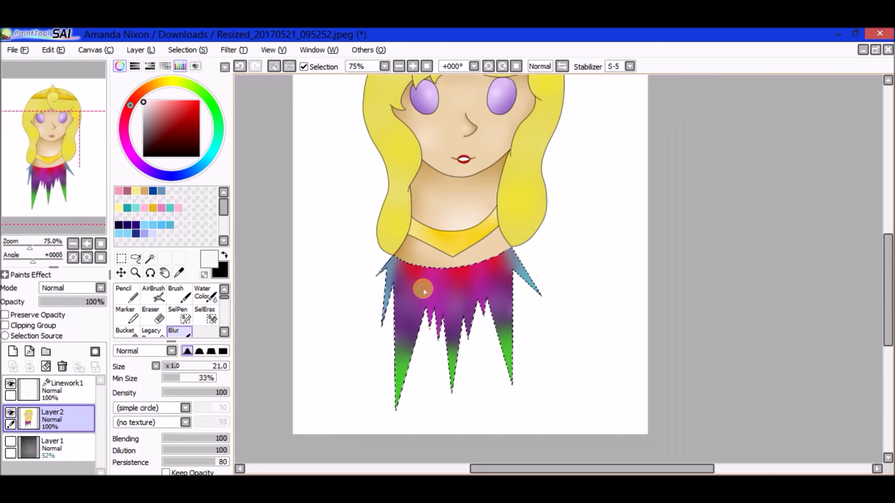
- Select the face area and sample its shadow brown to touch up the white pixel at the upper corner beside the hair
left_click(67, 391)
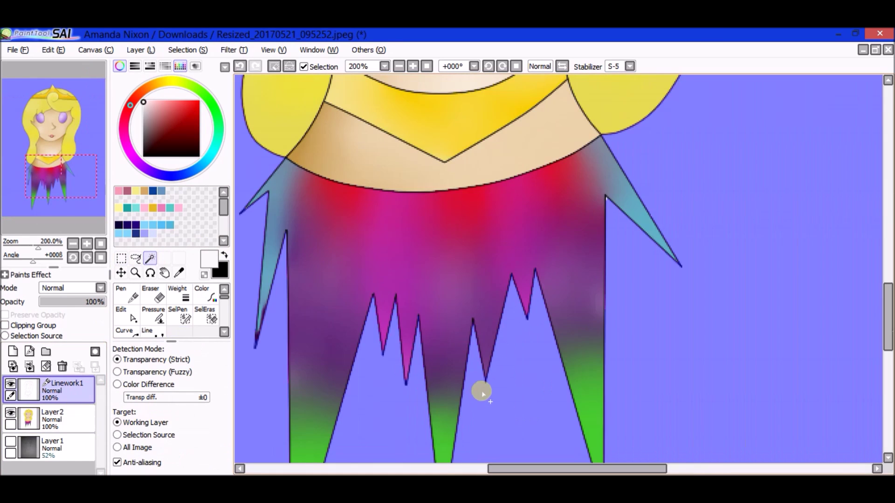
scroll(479, 389, "down", 3)
scroll(620, 194, "up", 8)
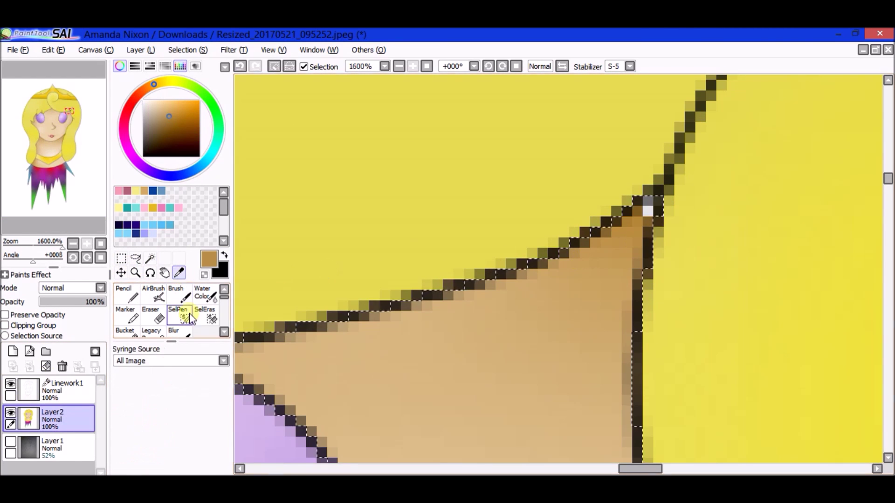
- Select the whole background around the figure on Linework1 with the Magic Wand, including leftover gaps near the outline
scroll(646, 242, "down", 6)
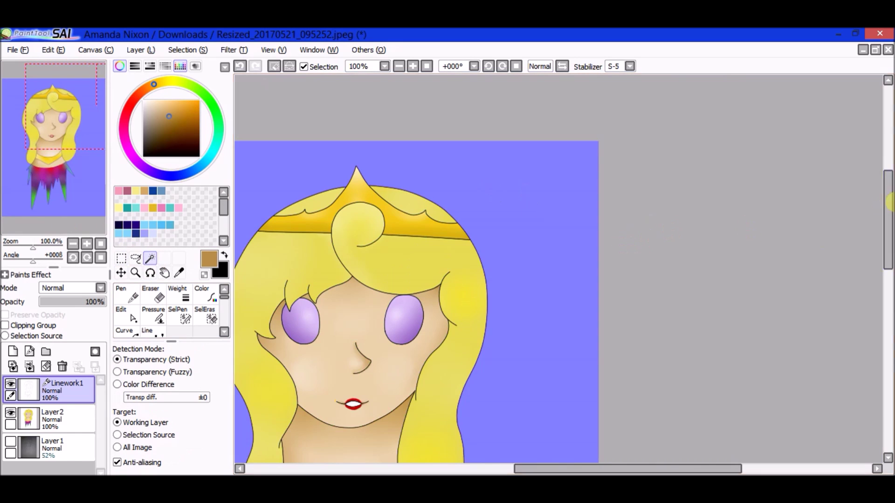
scroll(405, 205, "up", 6)
scroll(304, 241, "down", 4)
scroll(303, 242, "up", 2)
scroll(863, 299, "down", 5)
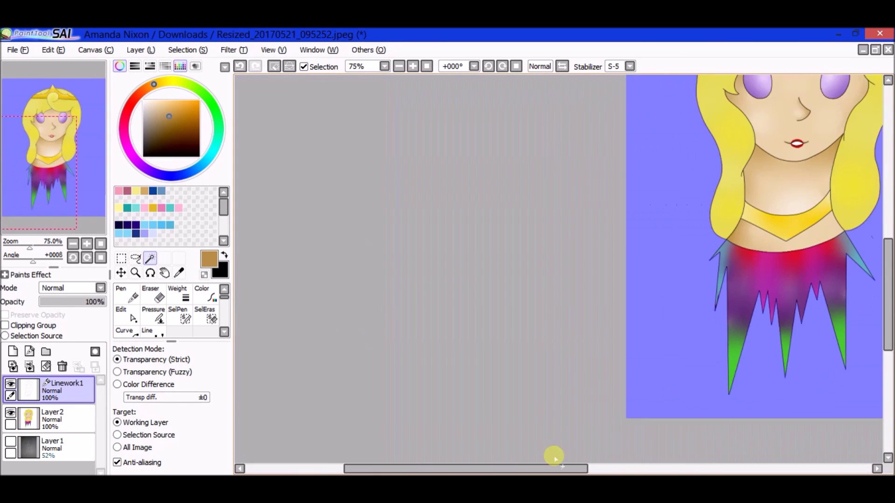
left_click_drag(862, 299, 870, 244)
- Add a new layer below Layer2 and fill the selected background with dark purple
left_click(12, 351)
scroll(550, 280, "down", 1)
left_click(125, 330)
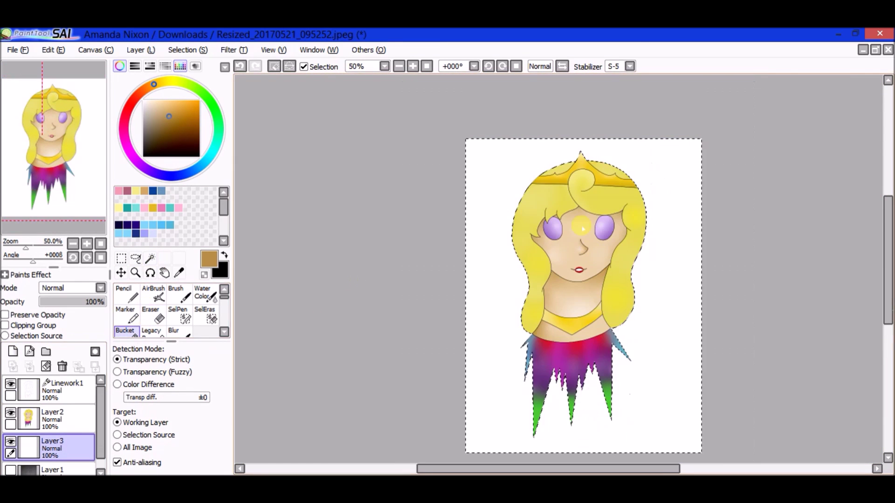
left_click(185, 140)
left_click(508, 336)
- Airbrush lighter purple light rays from the background's upper right corner down across the canvas at size 100
left_click(176, 117)
left_click(153, 293)
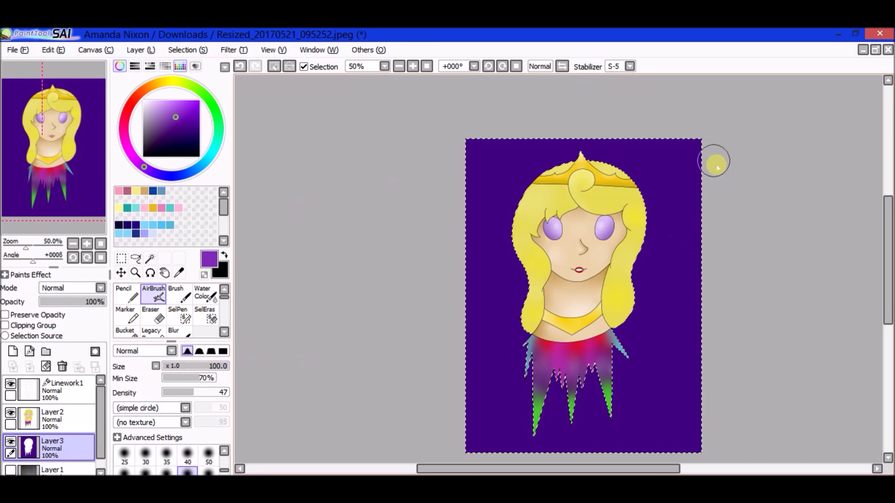
mouse_move(698, 135)
left_mouse_down()
mouse_move(550, 447)
mouse_move(601, 448)
mouse_move(470, 326)
left_mouse_up()
- Airbrush darker purple into the background's upper left and lower right corners and blur the background at size 61
left_click(178, 136)
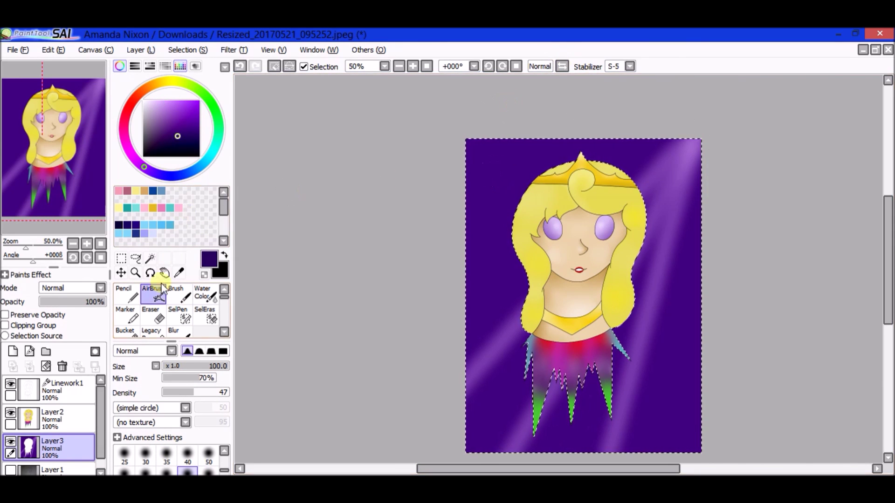
left_click(179, 332)
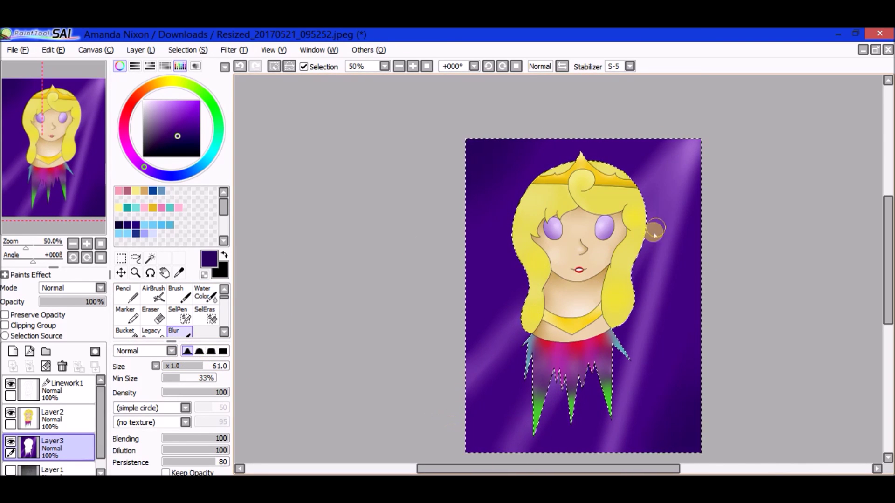
- Clear the background selection and export the finished drawing as an image
left_click(18, 50)
mouse_move(128, 104)
left_click(210, 141)
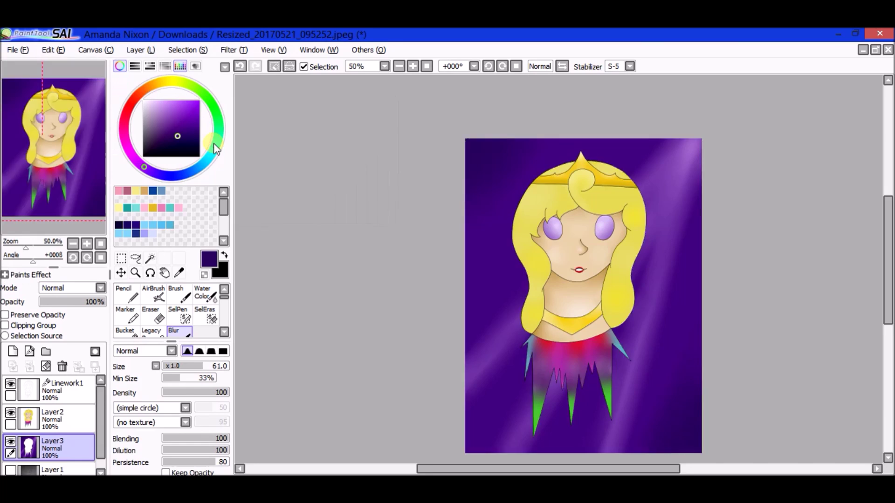
left_click(121, 259)
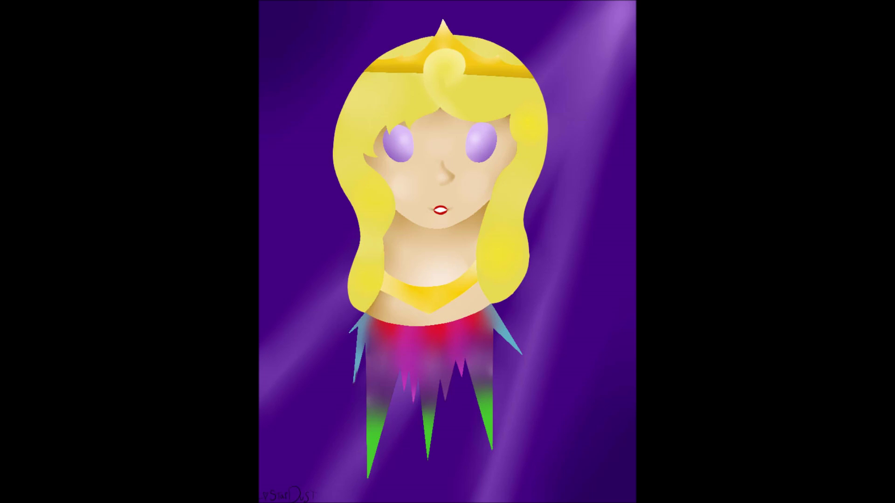